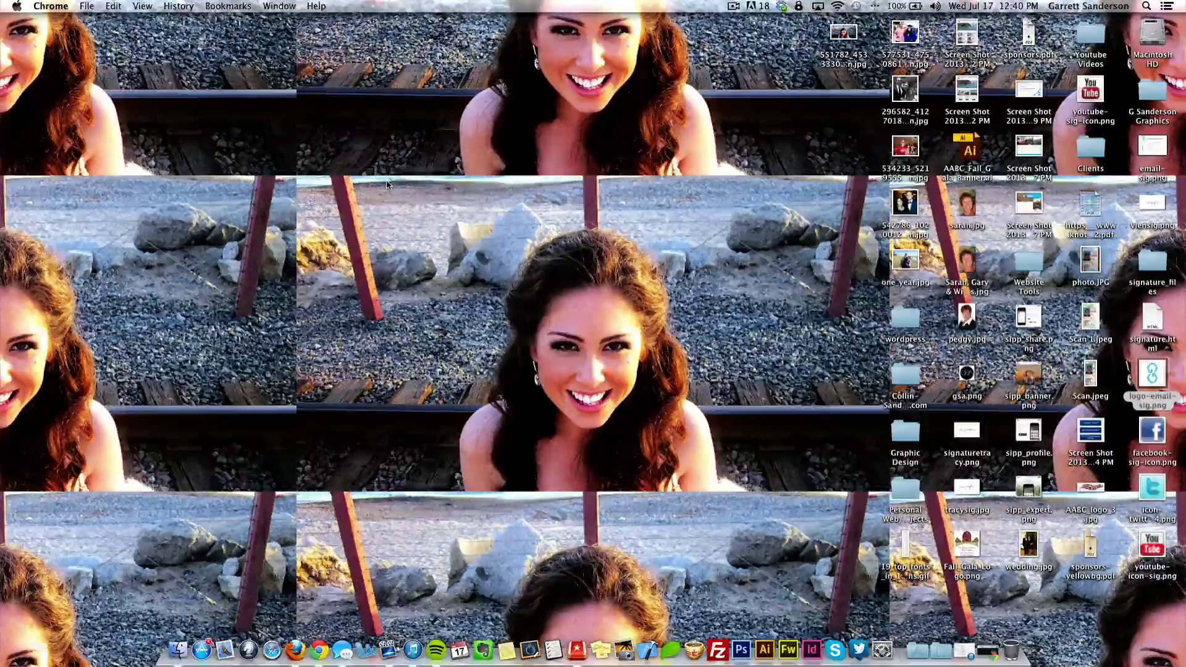
# - Bring the Chrome window back over the Finder desktop
pyautogui.press('F11')
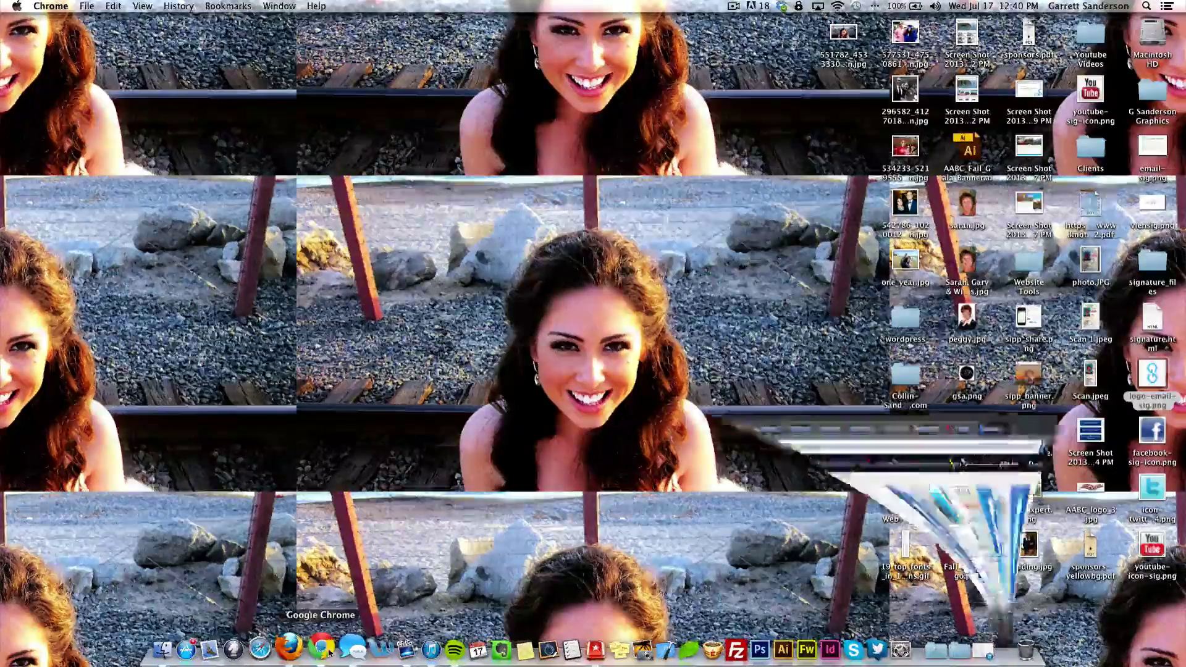
# - List the uploaded YouTube, Twitter, Facebook and web icons in the WordPress Media Library
pyautogui.press('super+6')
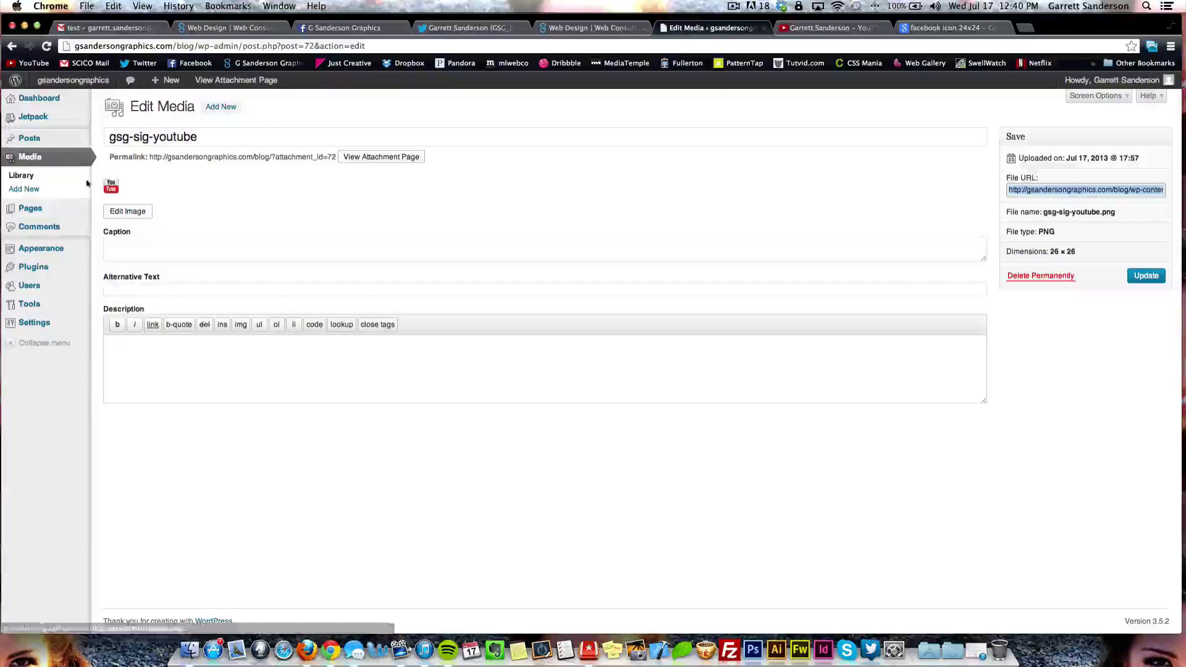
pyautogui.click(47, 176)
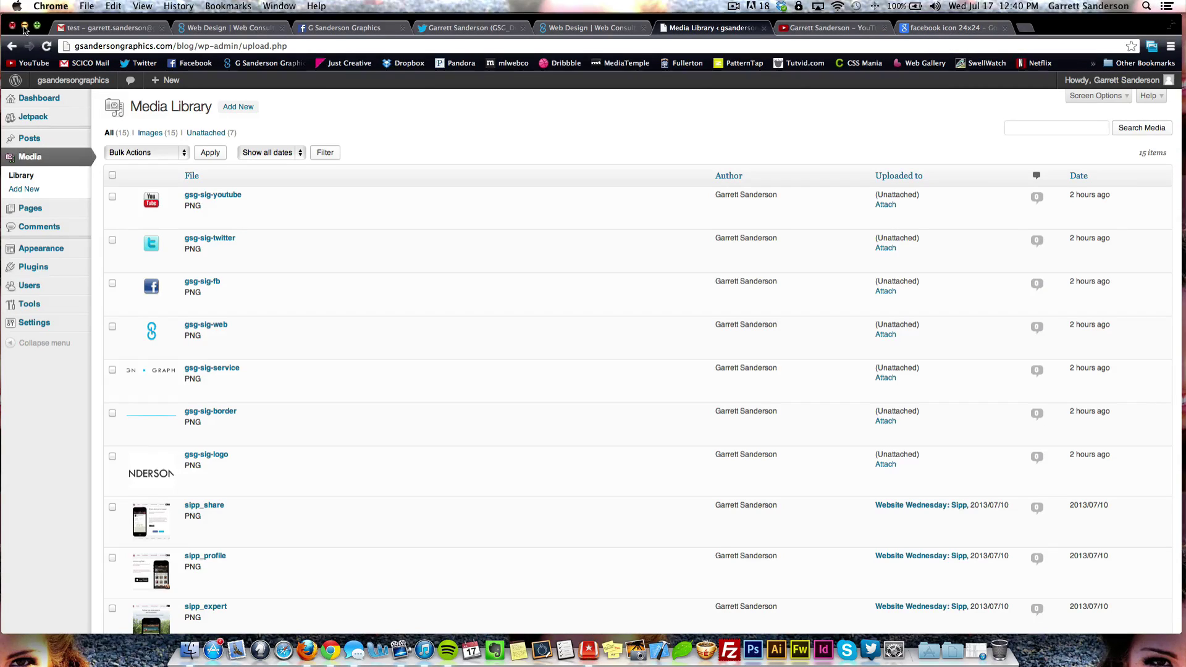
pyautogui.click(958, 33)
pyautogui.scroll(5, 229, 257)
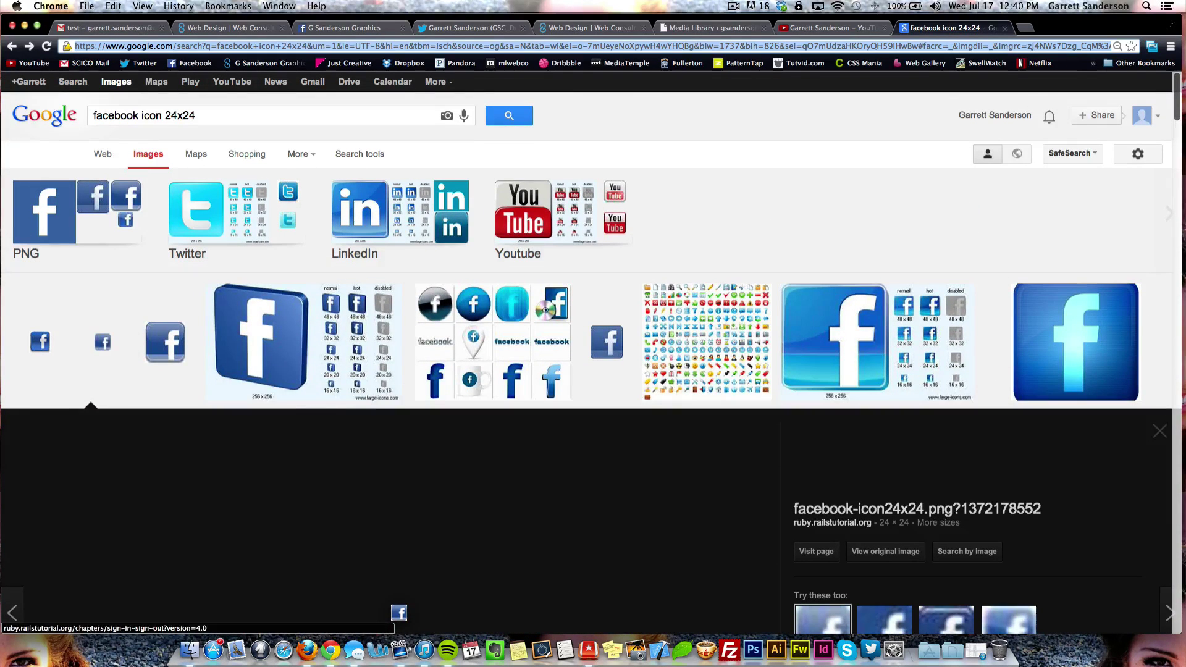
pyautogui.scroll(-3, 895, 490)
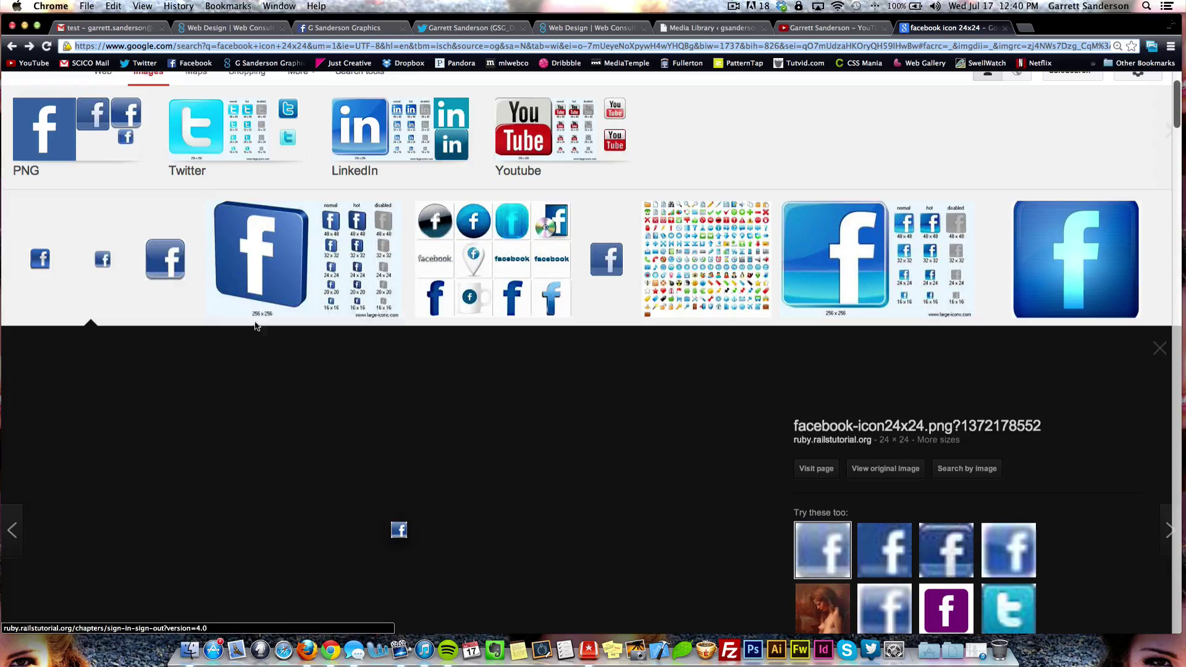
pyautogui.scroll(-1, 643, 397)
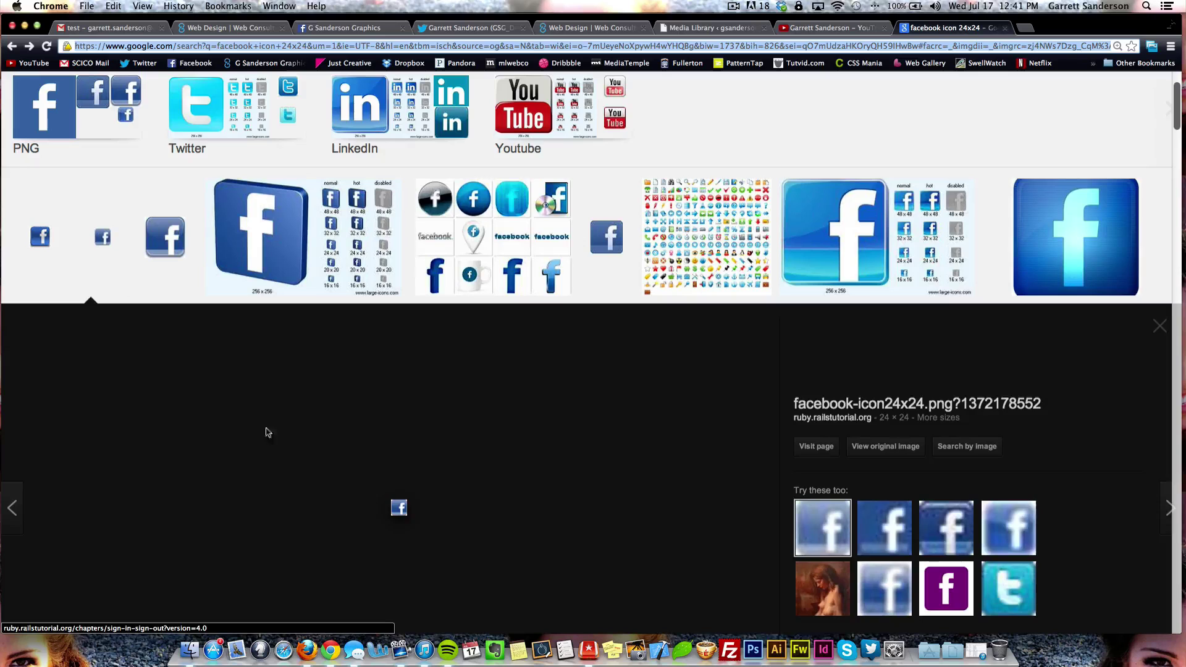
pyautogui.scroll(-3, 540, 457)
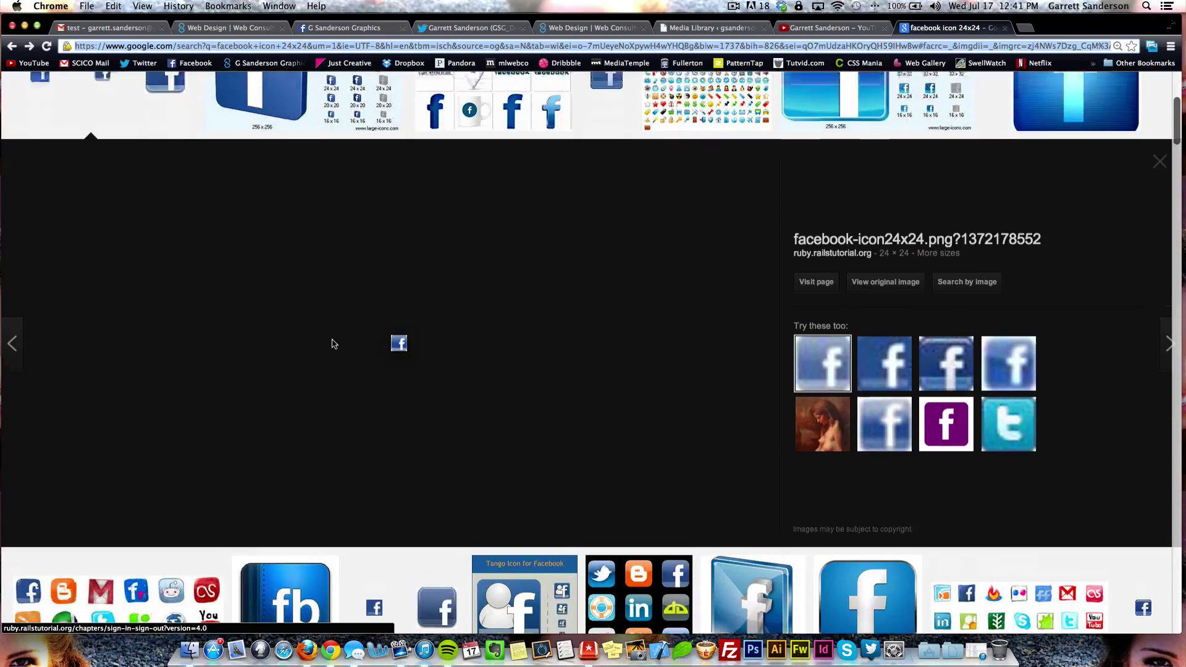
pyautogui.scroll(5, 346, 346)
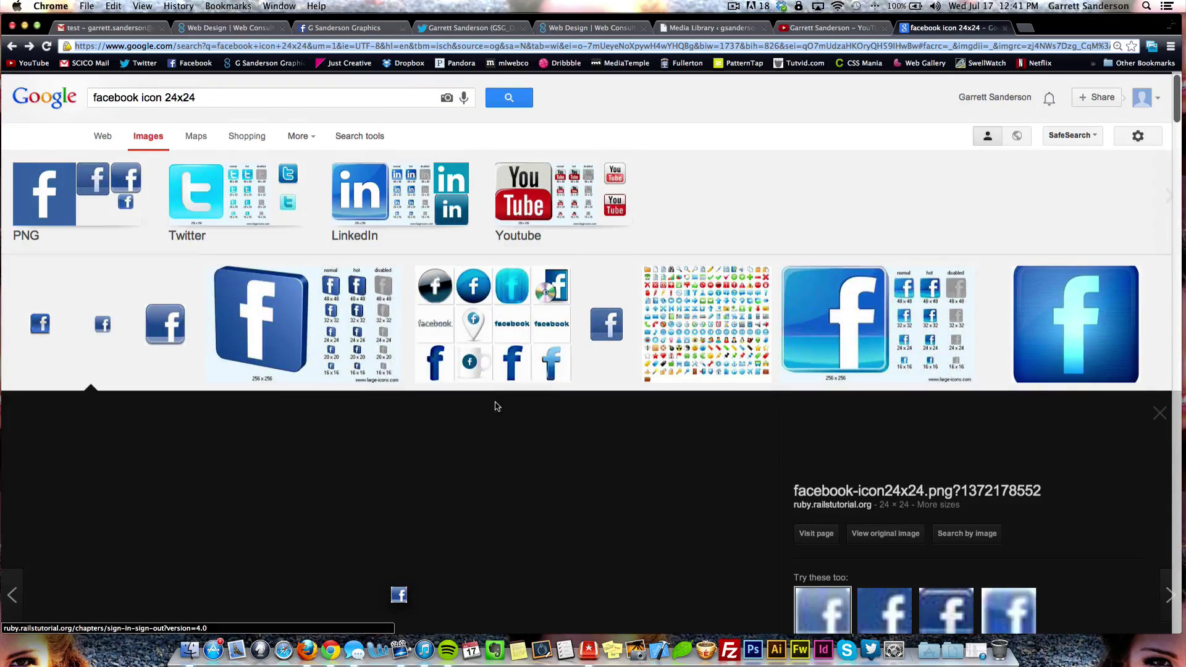
pyautogui.scroll(-8, 491, 480)
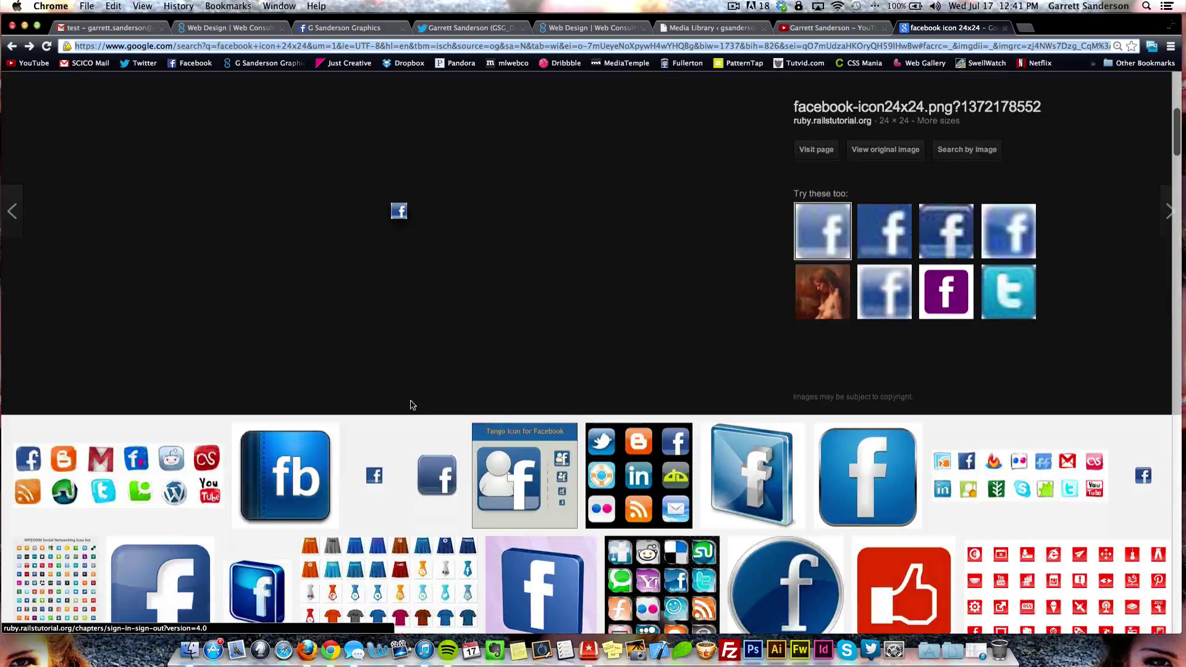
pyautogui.scroll(2, 411, 362)
pyautogui.scroll(4, 379, 323)
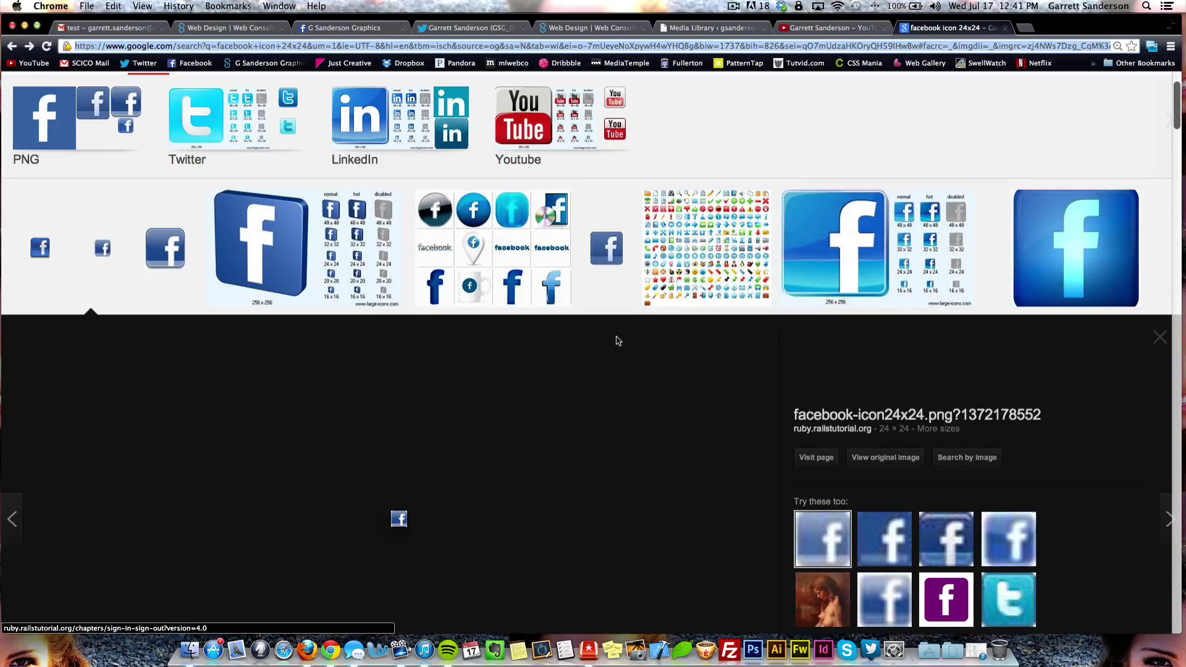
pyautogui.scroll(-5, 616, 340)
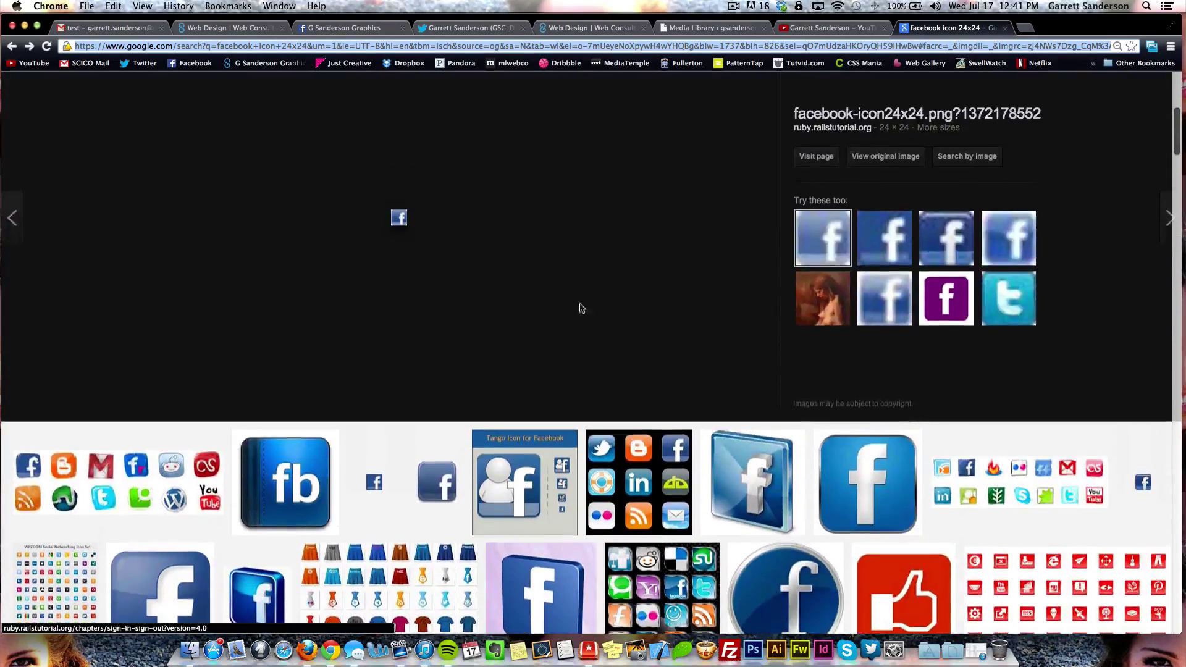
pyautogui.scroll(5, 498, 281)
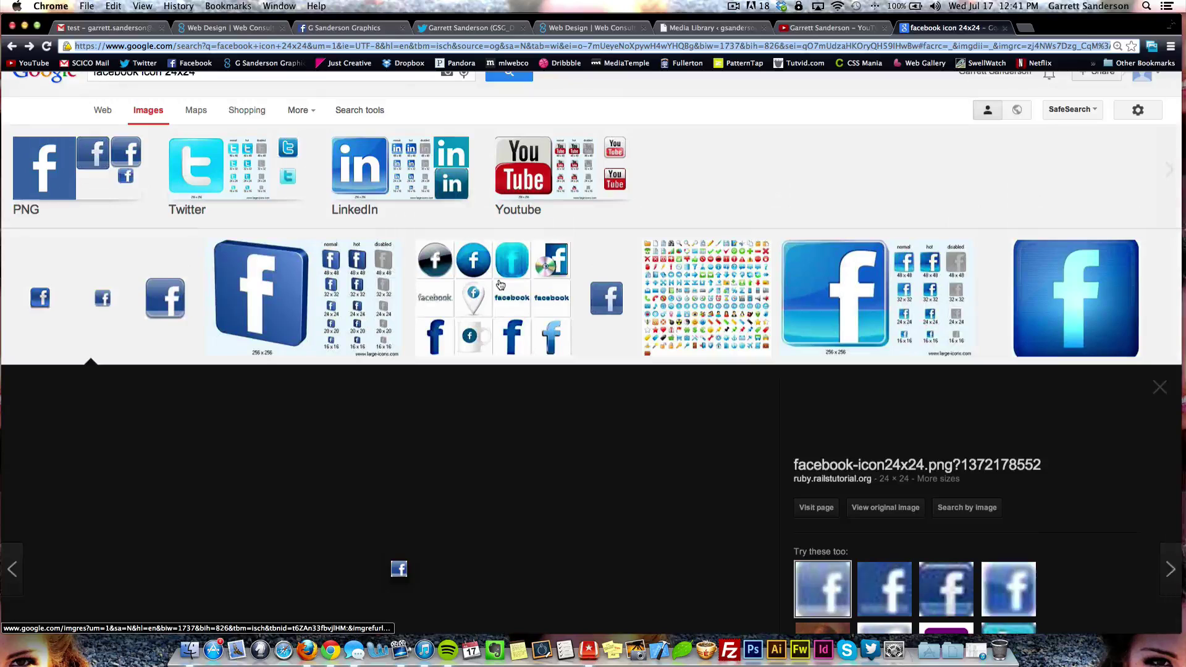
pyautogui.scroll(1, 485, 272)
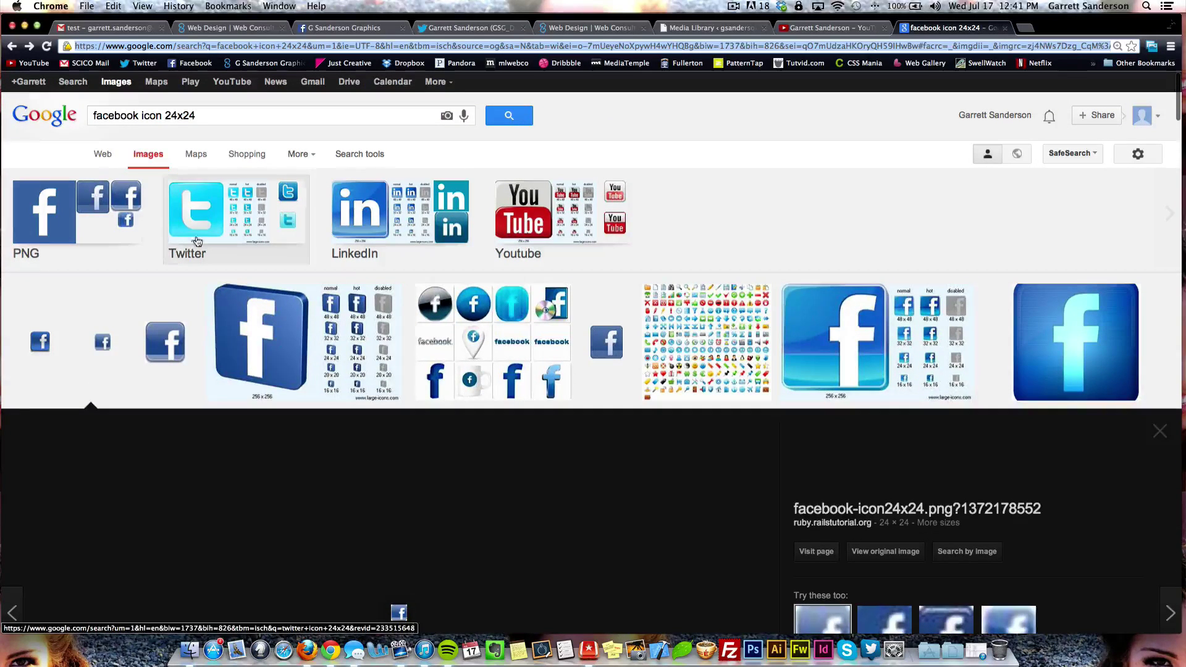
pyautogui.scroll(-1, 473, 372)
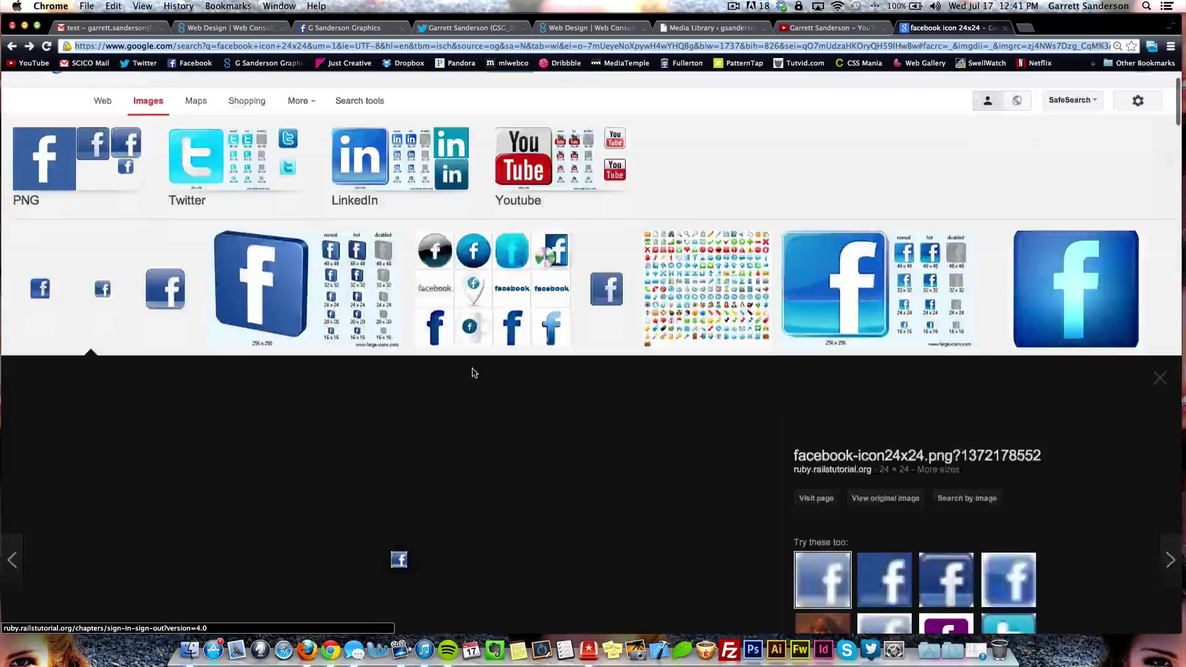
pyautogui.scroll(-4, 473, 373)
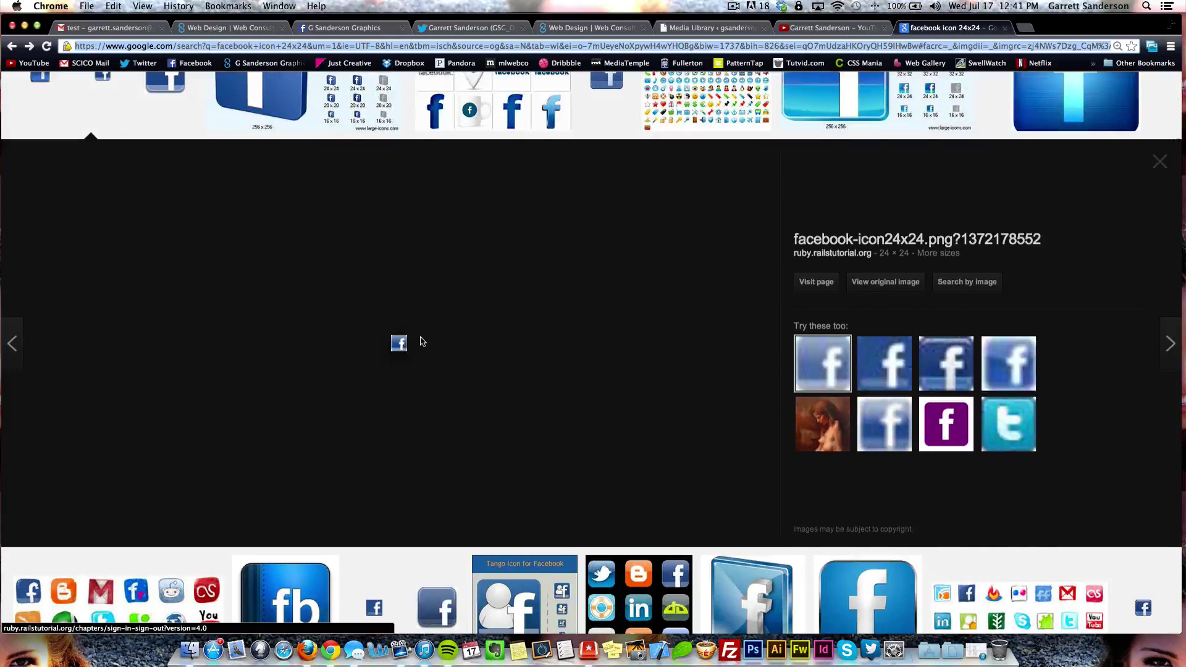
pyautogui.scroll(3, 420, 339)
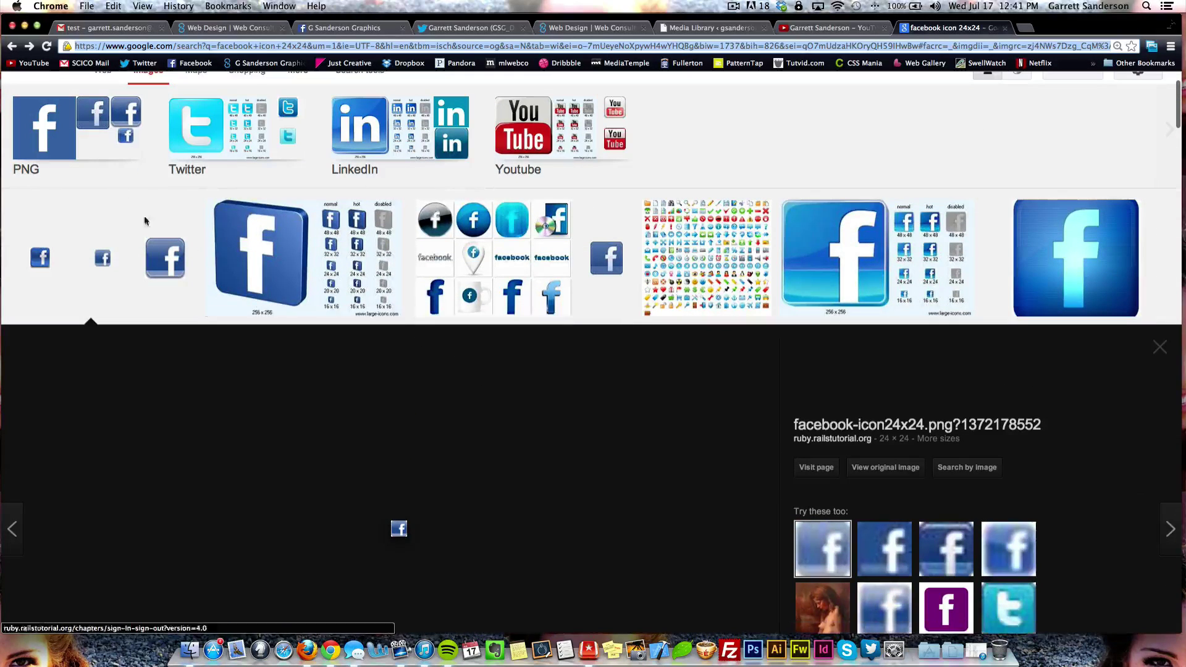
pyautogui.scroll(2, 569, 147)
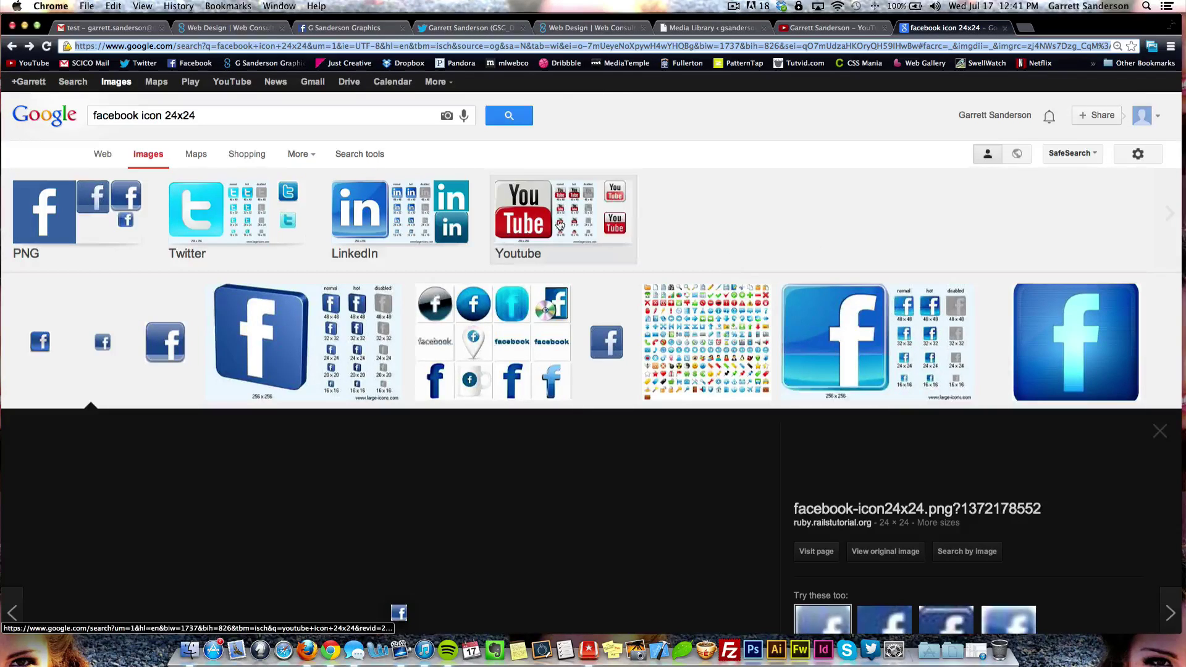
# - Check the web, Facebook, Twitter and YouTube icons in the received 'test' email's signature
pyautogui.click(122, 29)
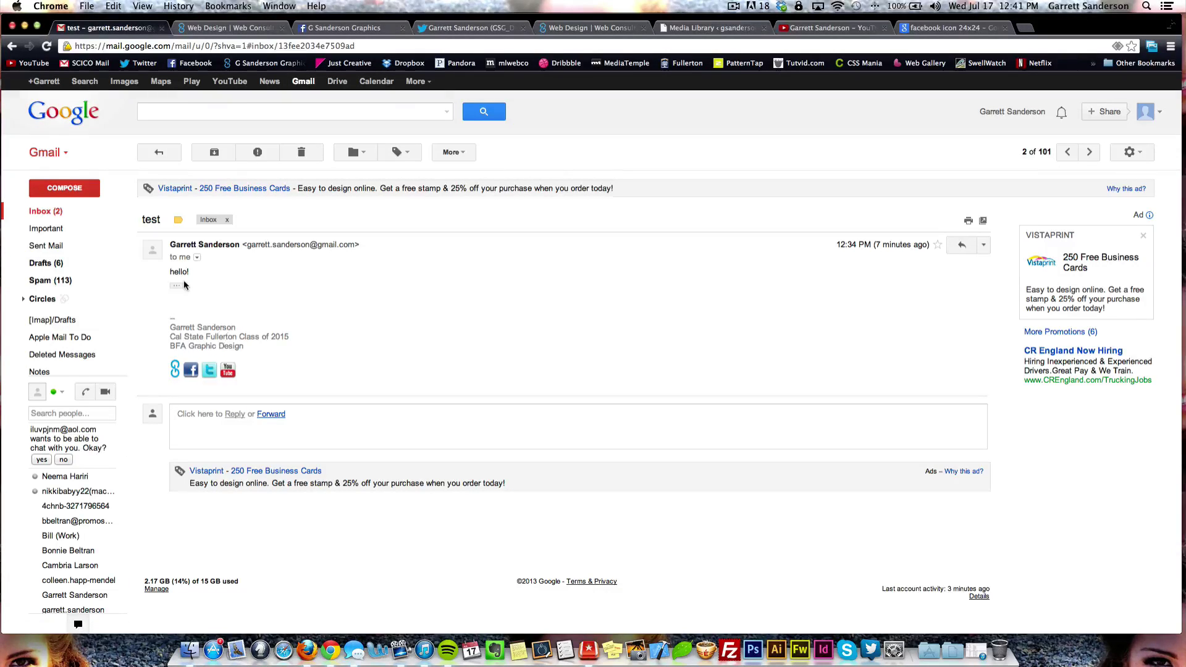
pyautogui.moveTo(172, 271); pyautogui.dragTo(200, 272)
pyautogui.click(206, 279)
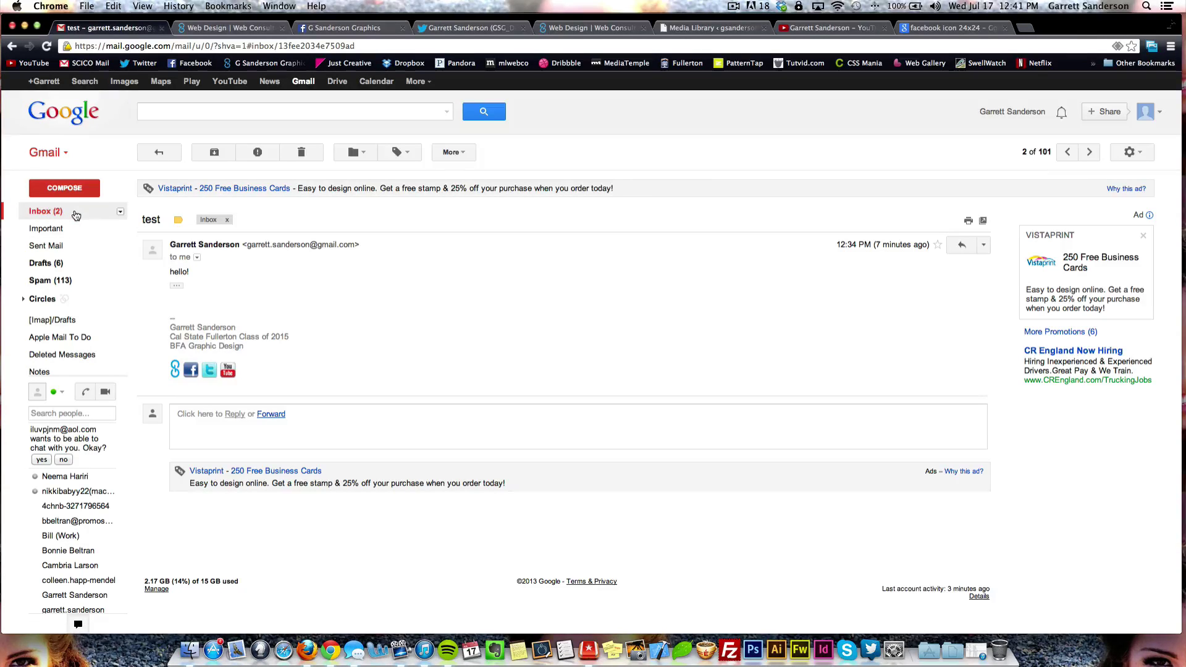
pyautogui.click(1130, 151)
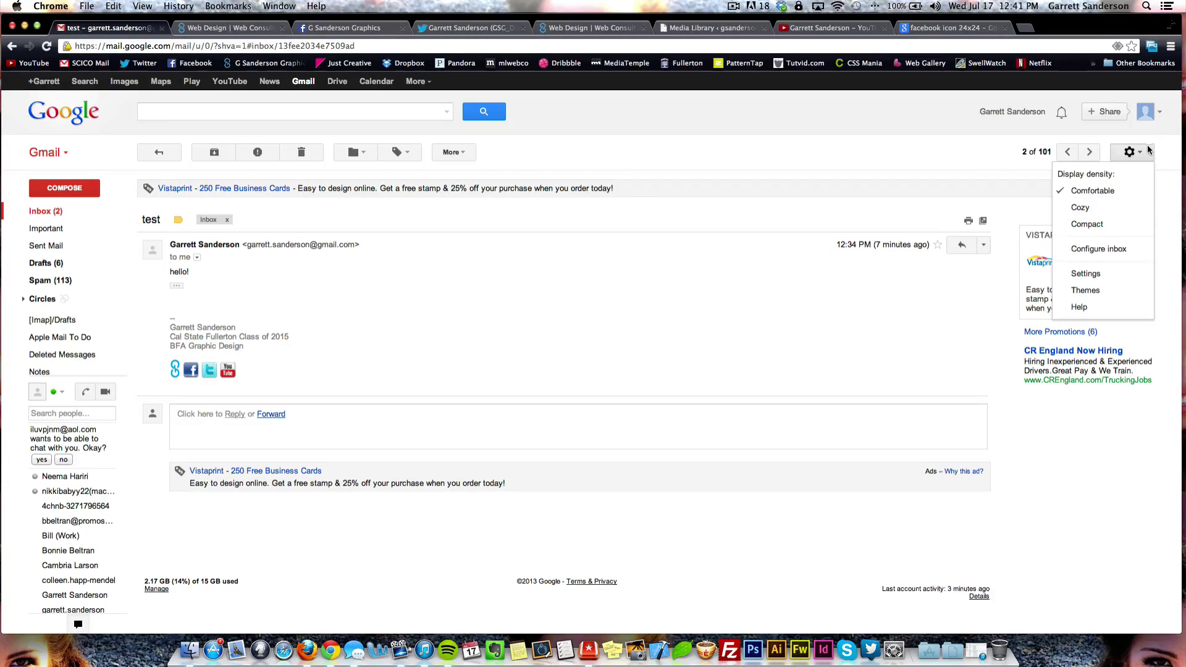
# - Delete the four signature icons, keeping the three text lines ending with BFA Graphic Design
pyautogui.click(1090, 273)
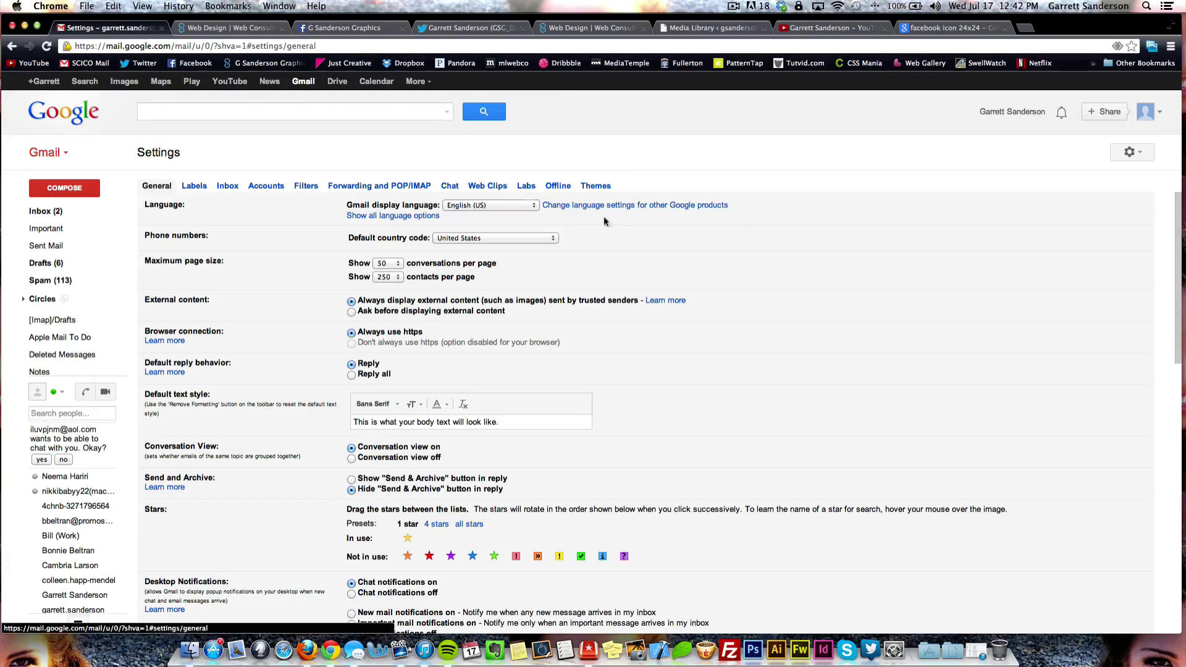
pyautogui.scroll(-15, 330, 214)
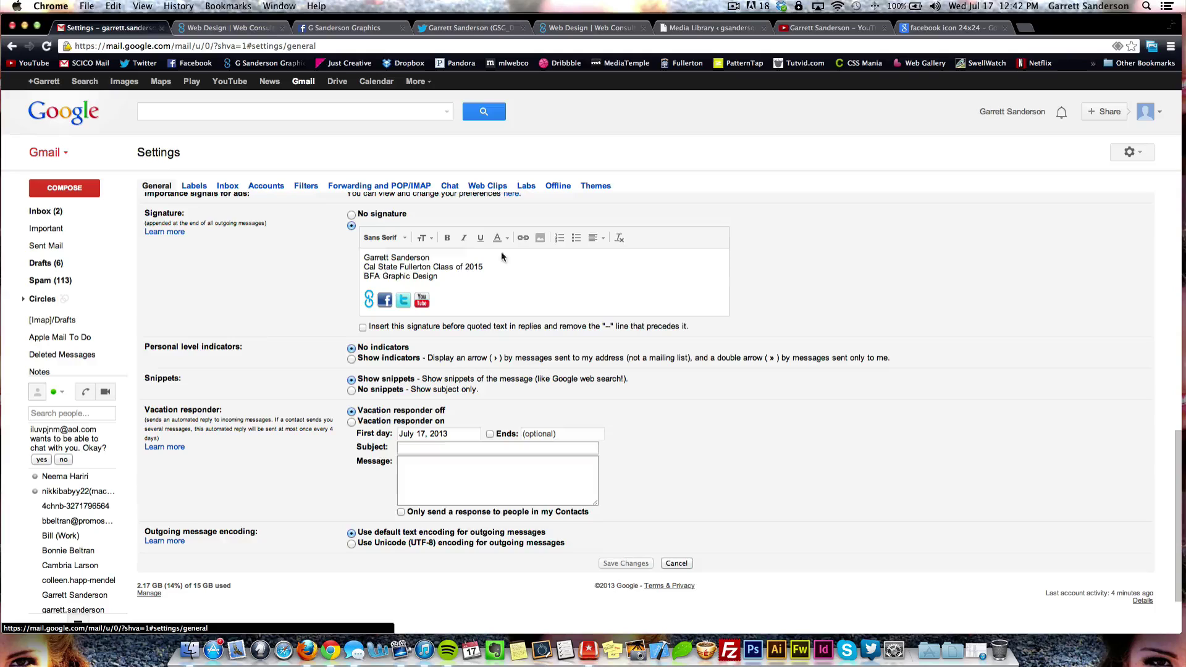
pyautogui.click(454, 299)
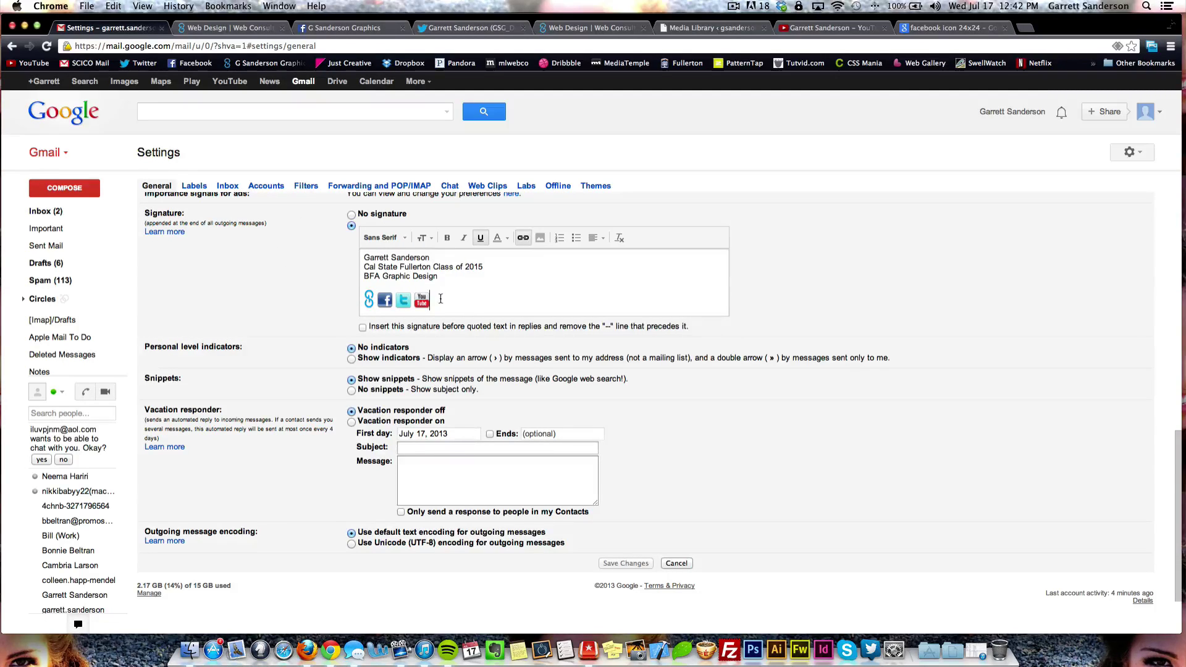
pyautogui.press('BackSpace')
pyautogui.press('BackSpace')
pyautogui.press('BackSpace')
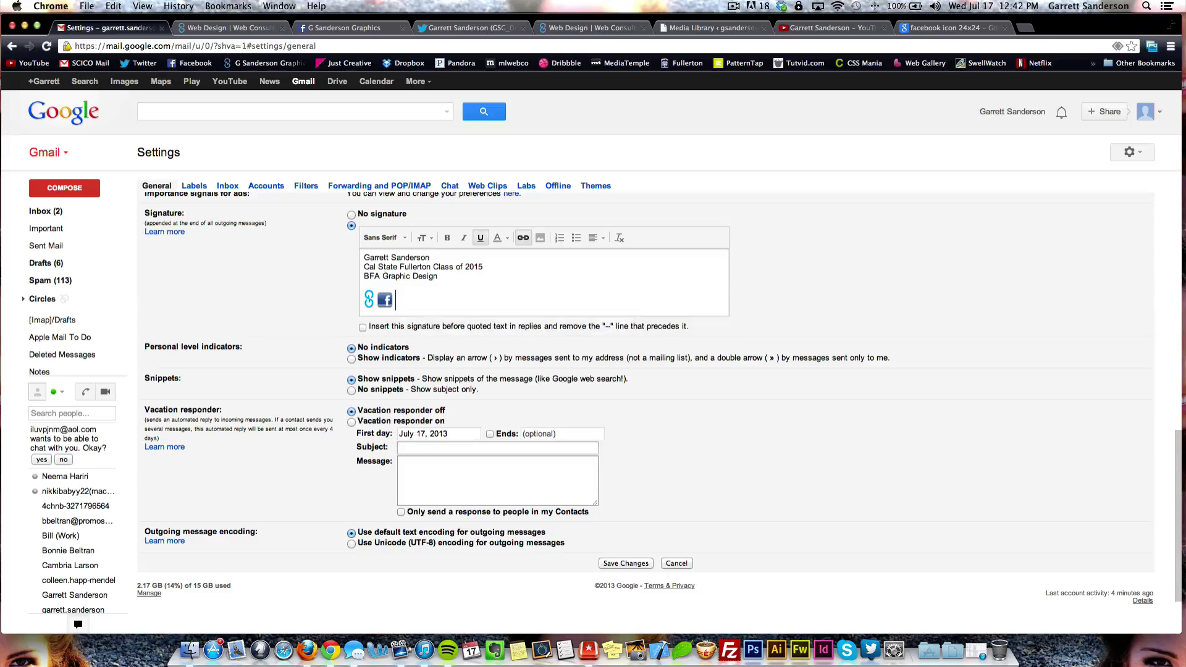
pyautogui.press('BackSpace')
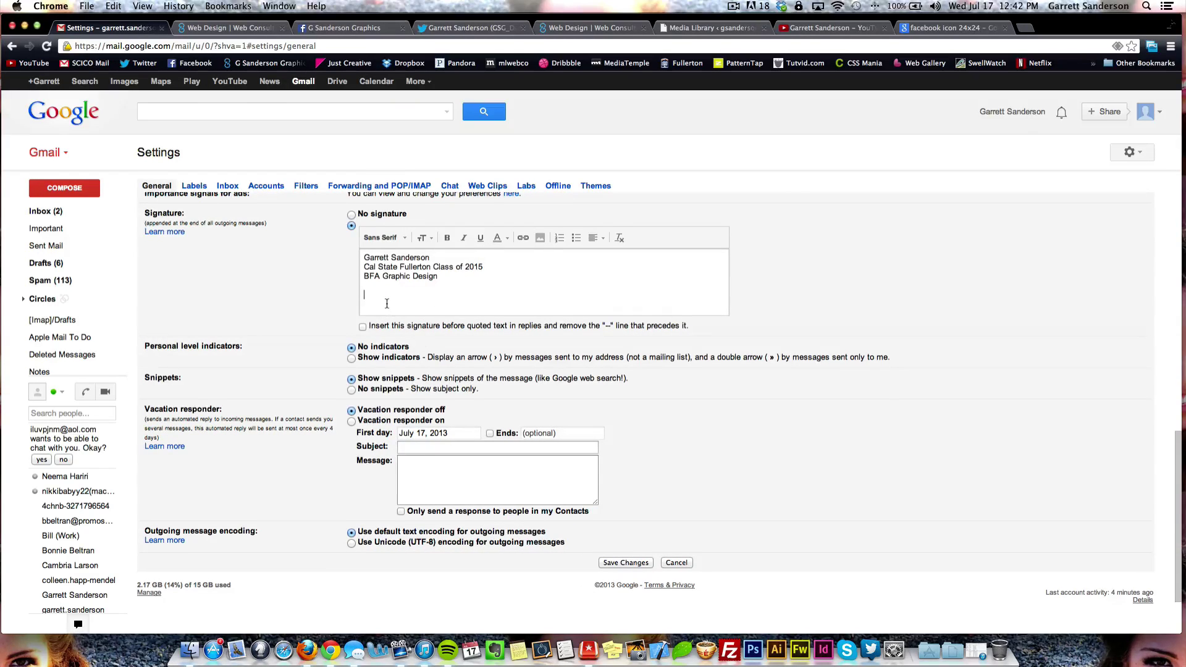
pyautogui.scroll(2, 387, 303)
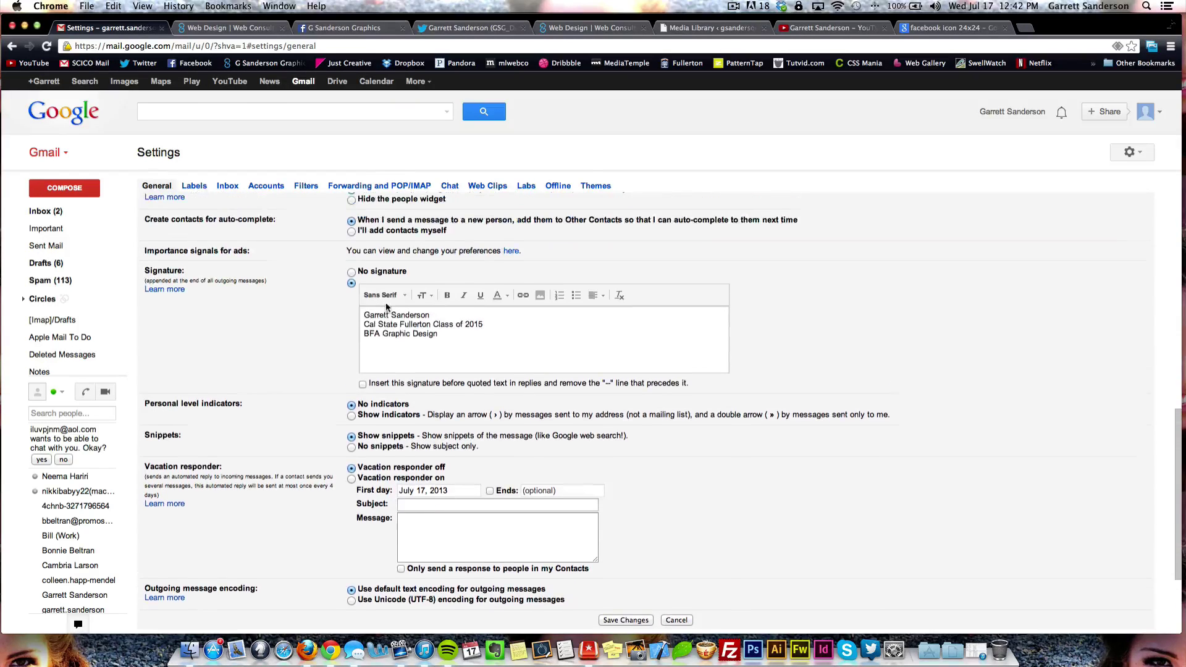
# - Open the signature's Add an Image dialog with the Image URL field ready for input
pyautogui.click(539, 297)
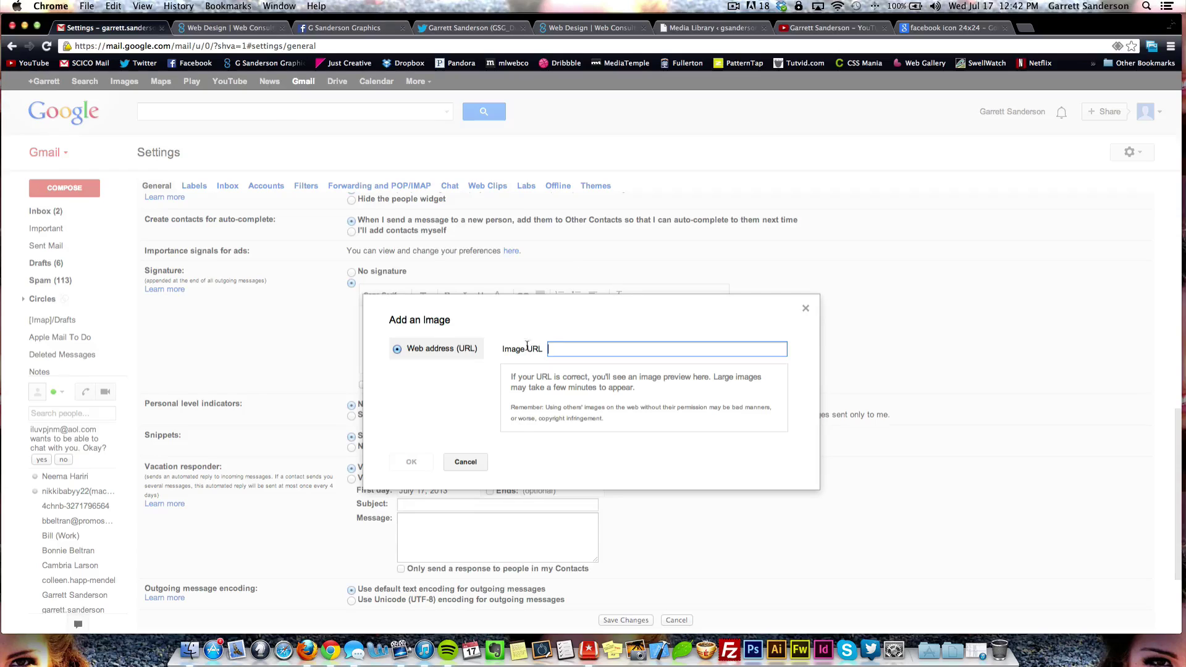
pyautogui.click(224, 45)
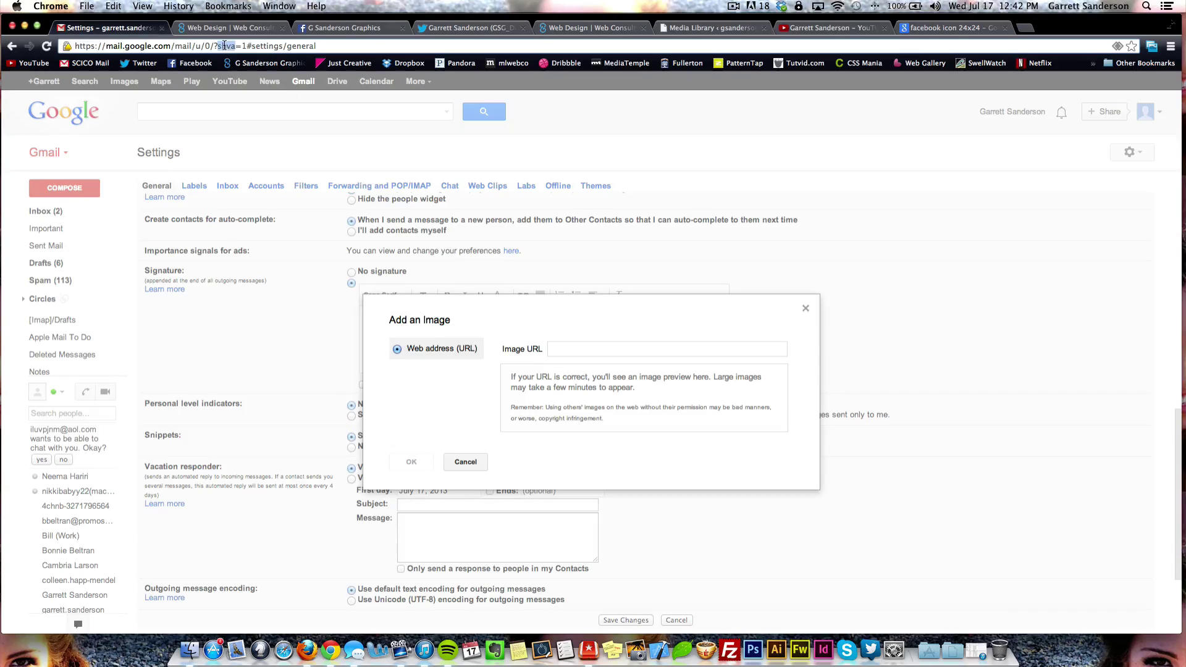
pyautogui.click(580, 350)
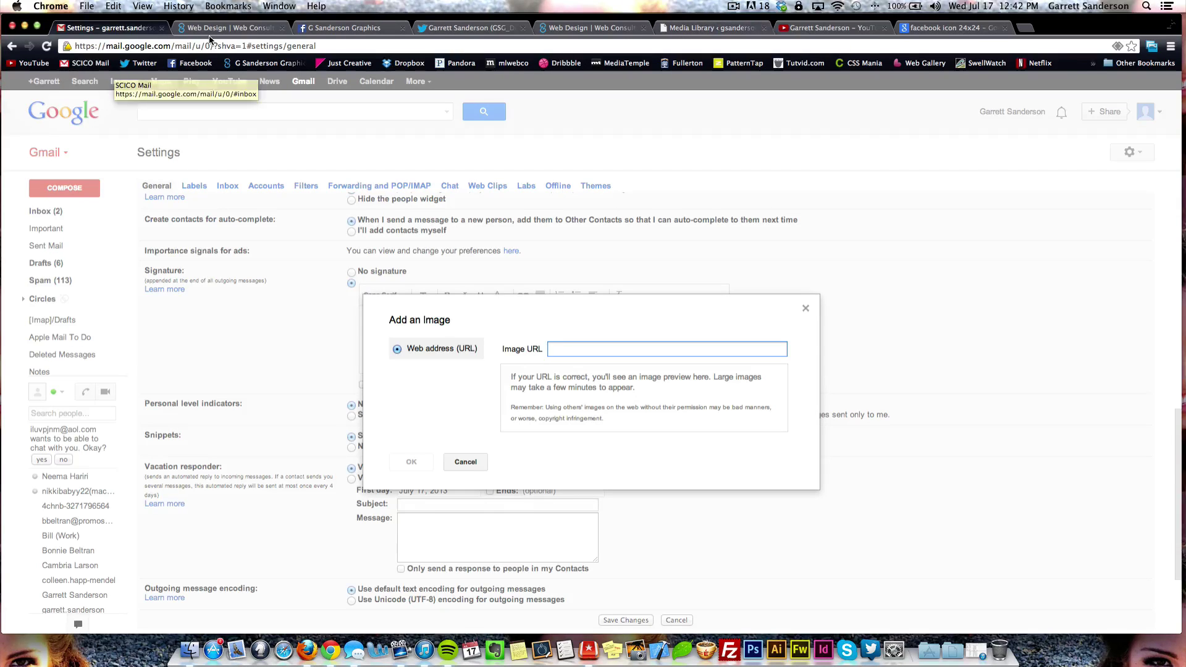
# - Copy the gsg-sig-web image's full File URL from its WordPress media details
pyautogui.click(687, 31)
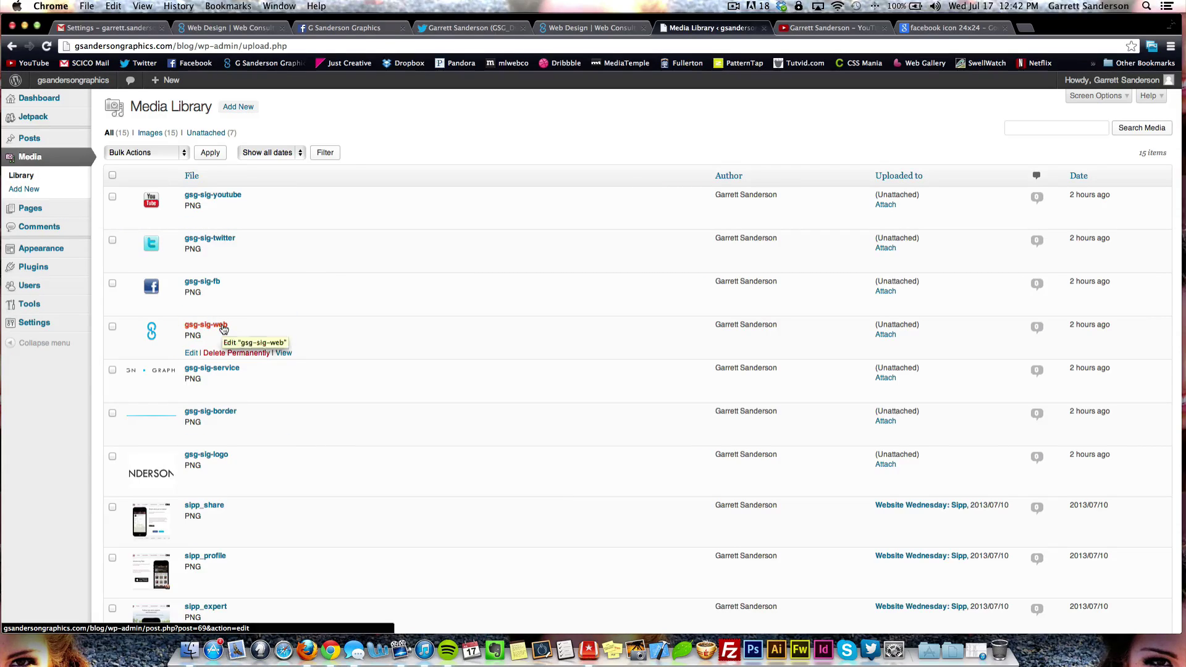
pyautogui.click(212, 326)
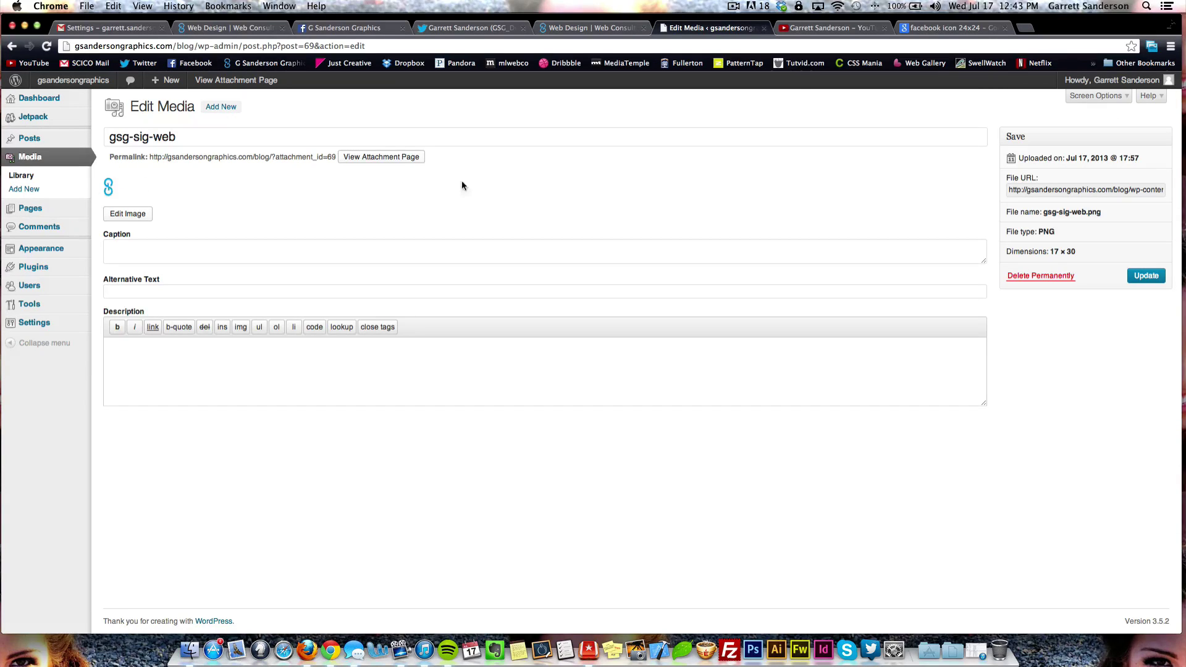
pyautogui.doubleClick(1073, 191)
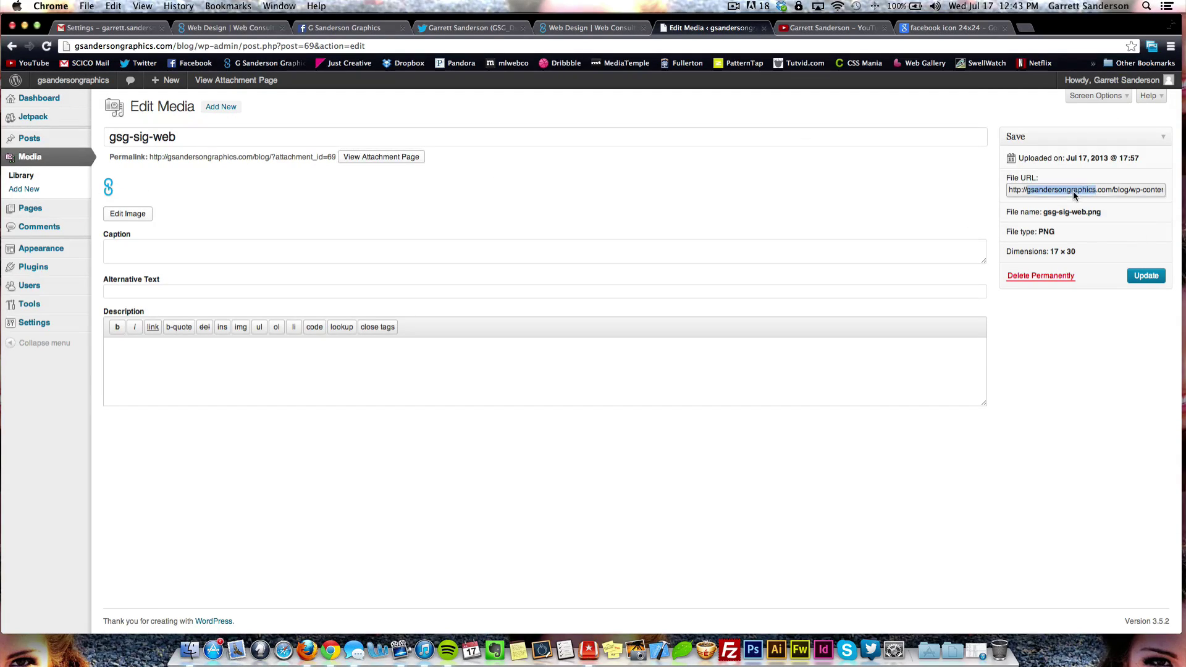
pyautogui.press('super+a')
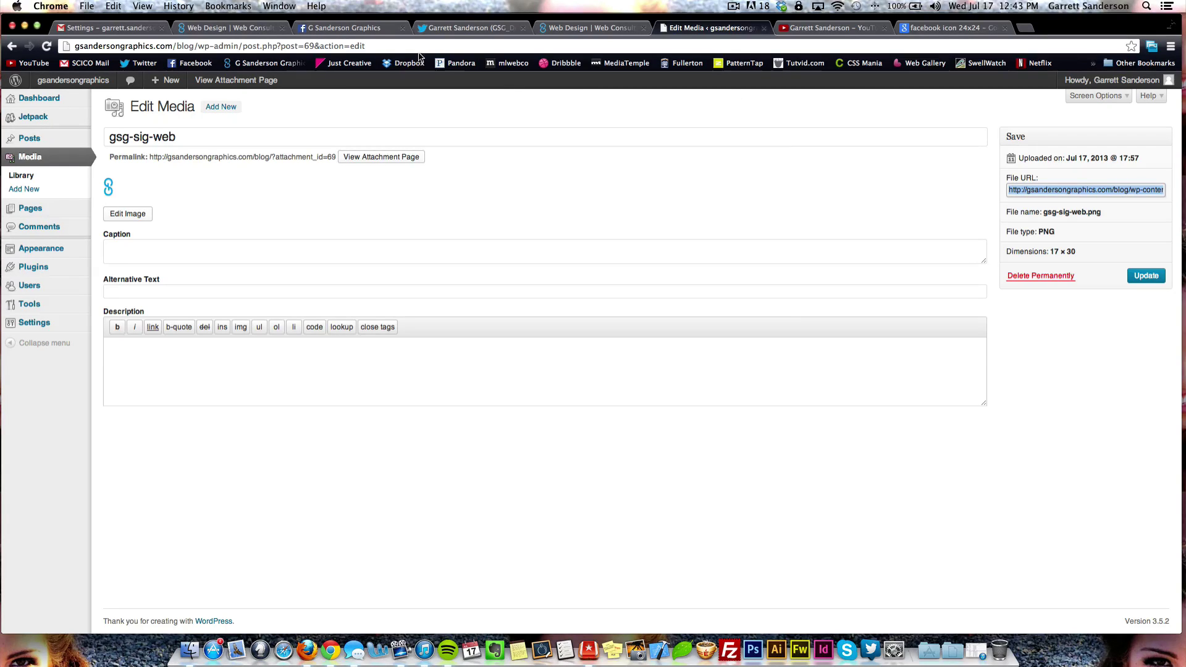
pyautogui.click(105, 28)
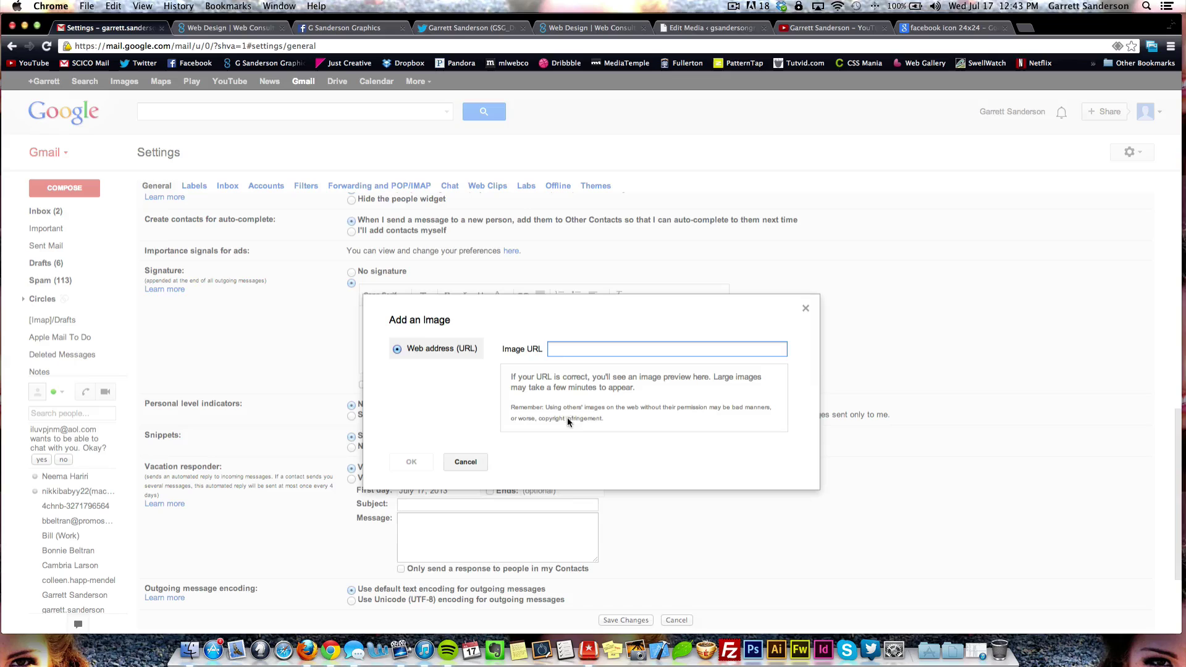
# - Insert gsg-sig-web.png from its pasted file URL below the BFA Graphic Design line
pyautogui.write('http://gsandersongraphics.com/blog/wp-content/uploads/2013/07/gsg-sig-web.png')
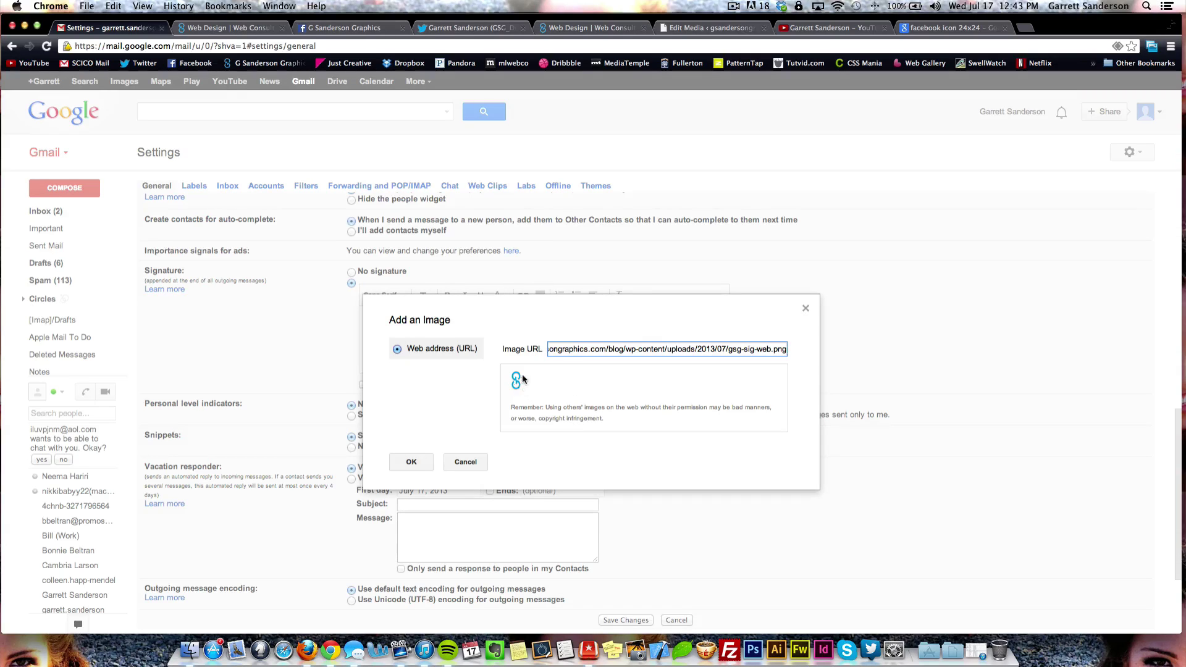
pyautogui.click(423, 463)
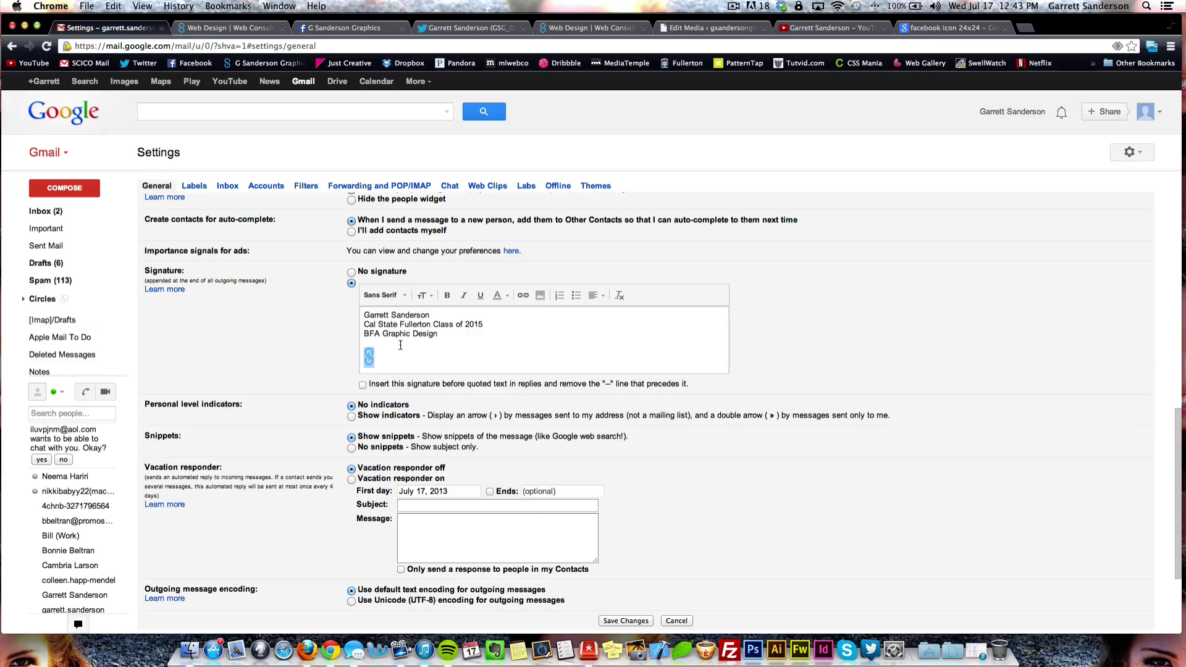
pyautogui.click(524, 297)
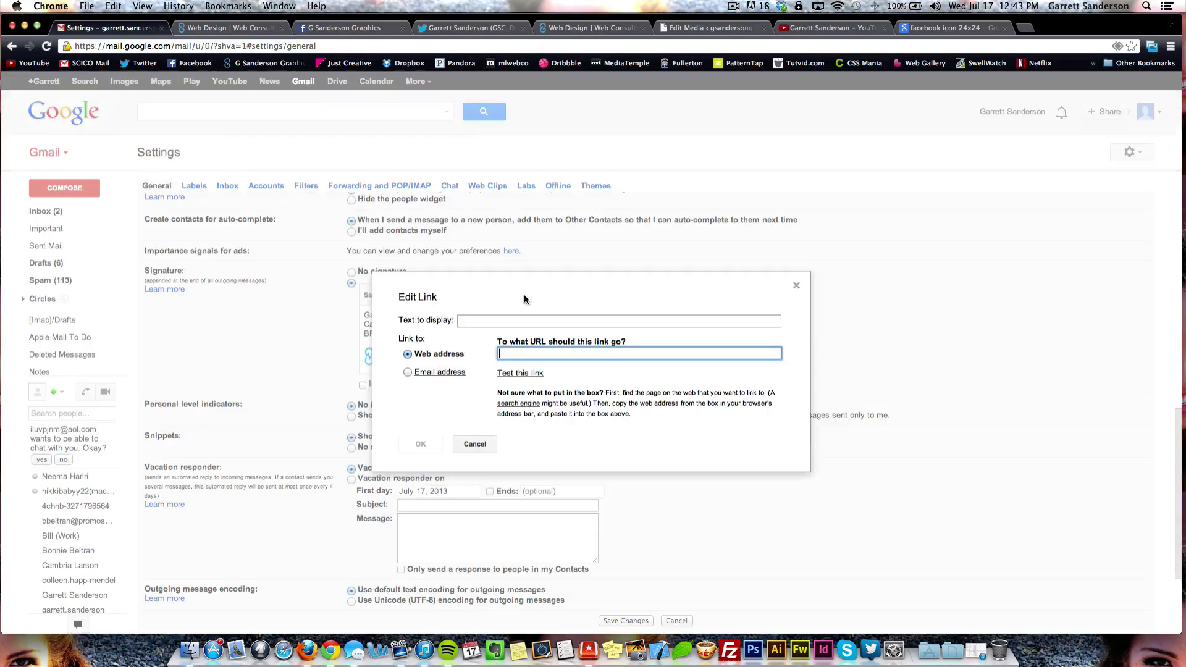
pyautogui.click(575, 28)
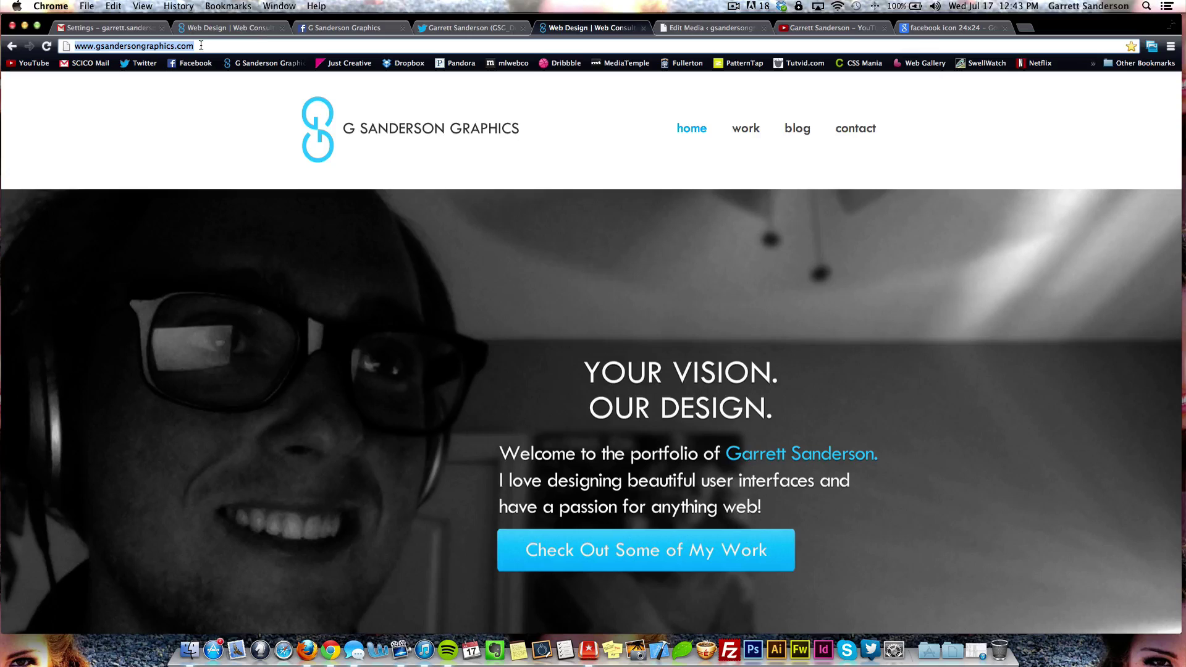
pyautogui.press('super+c')
pyautogui.click(108, 28)
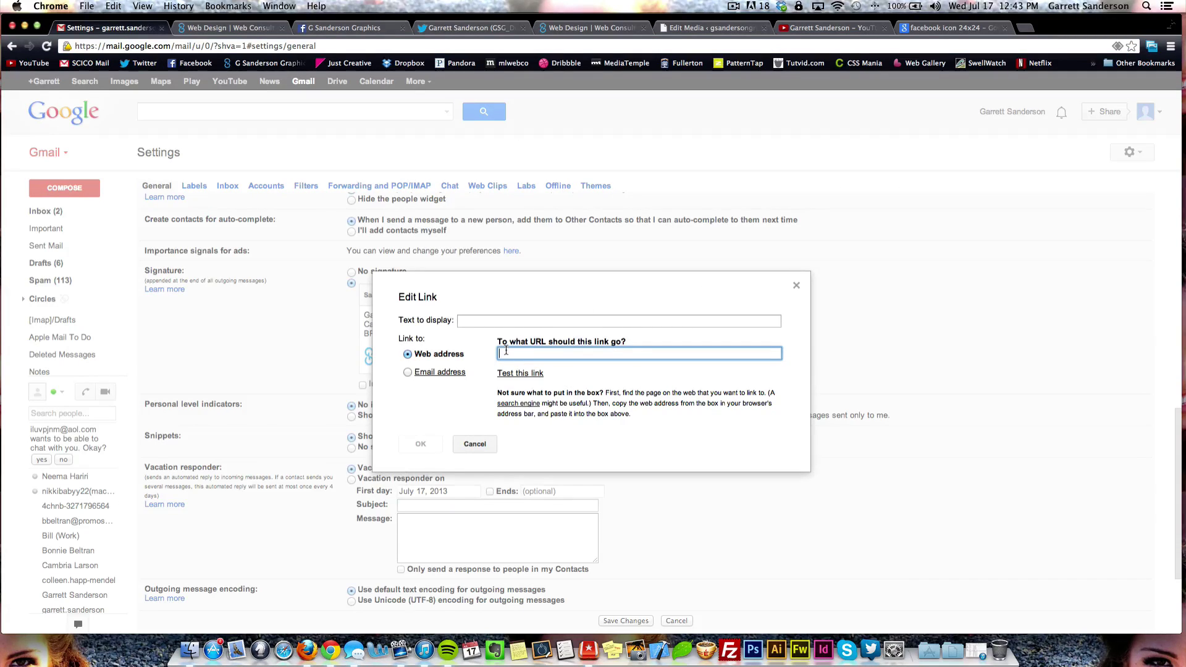
pyautogui.press('super+v')
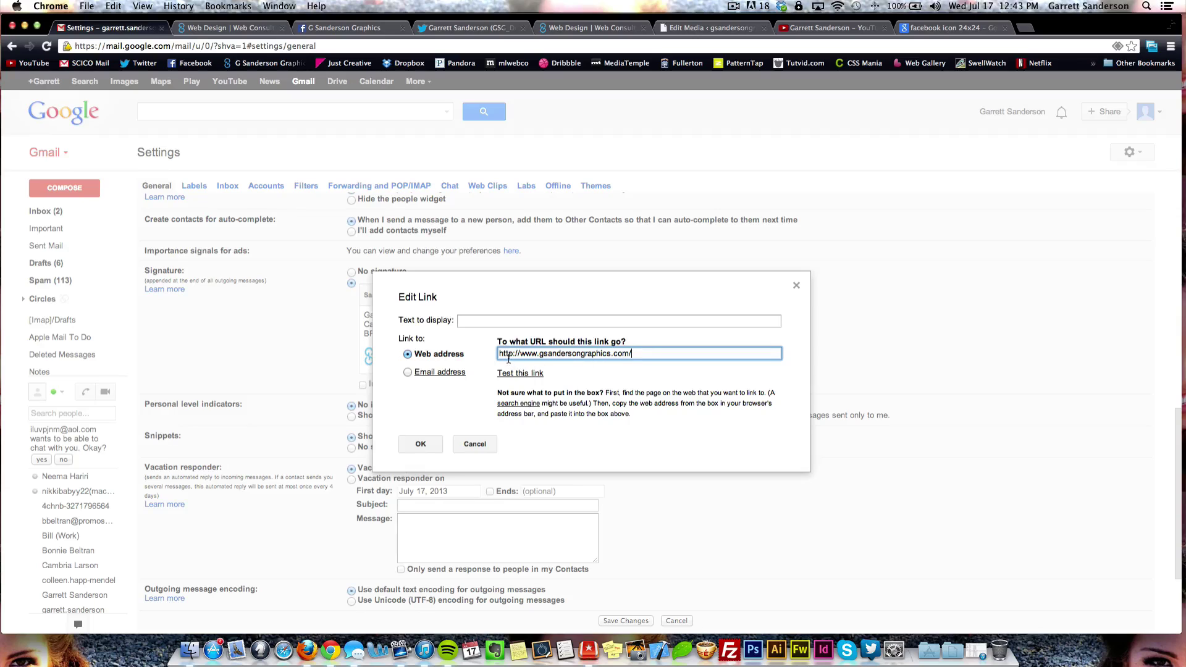
pyautogui.click(425, 442)
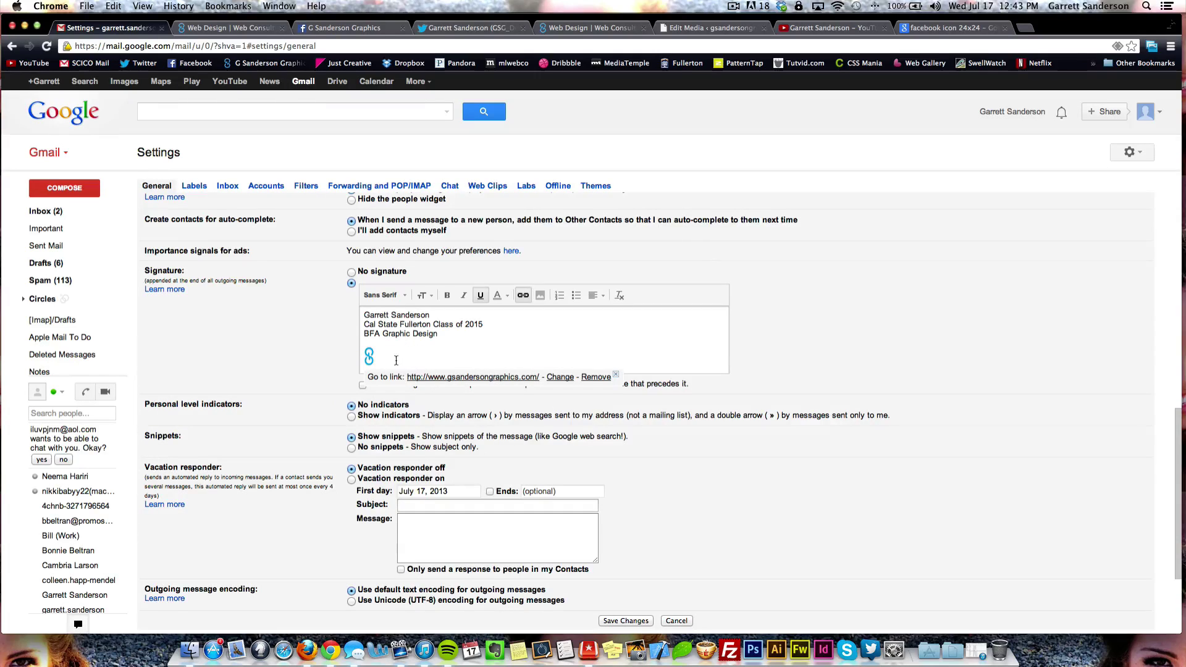
# - Dismiss the link bubble and open Add an Image again for the next icon
pyautogui.click(386, 356)
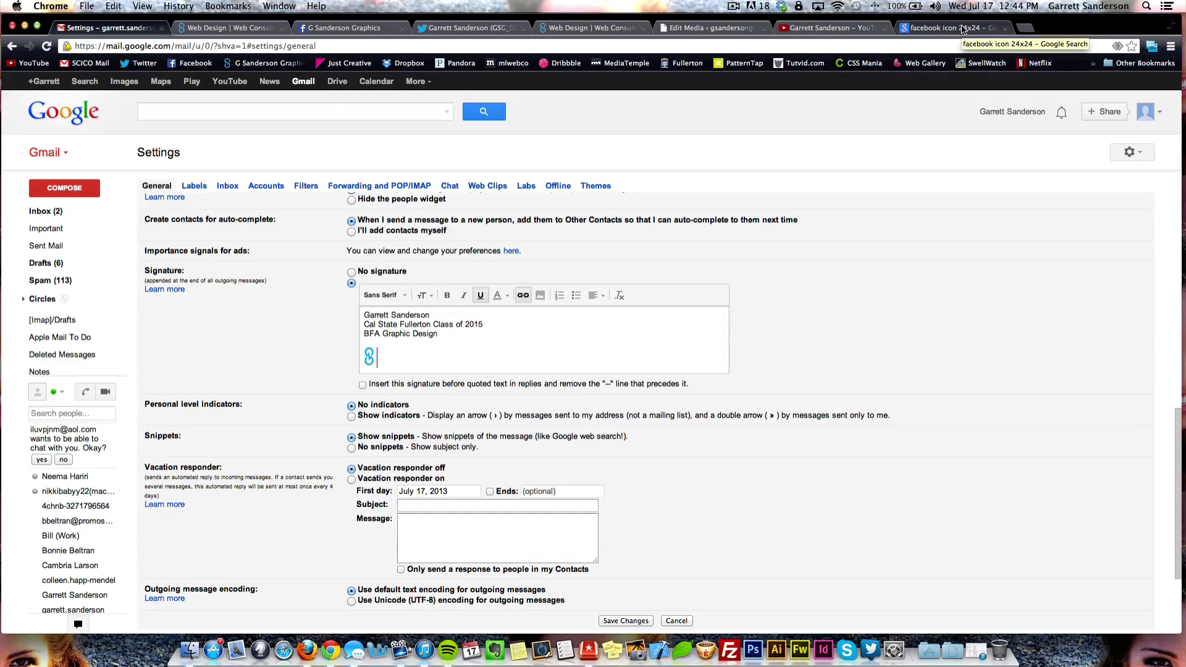
pyautogui.click(538, 295)
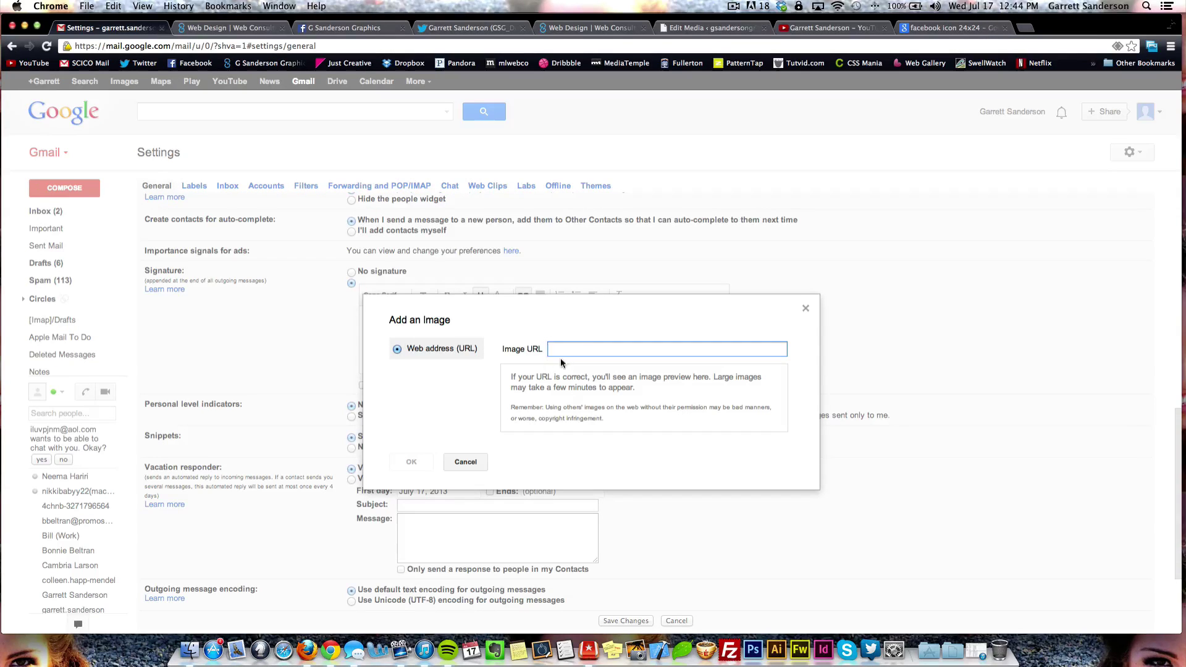
# - Copy the web address of the original facebook-icon24x24.png image from the Google Images results
pyautogui.click(933, 29)
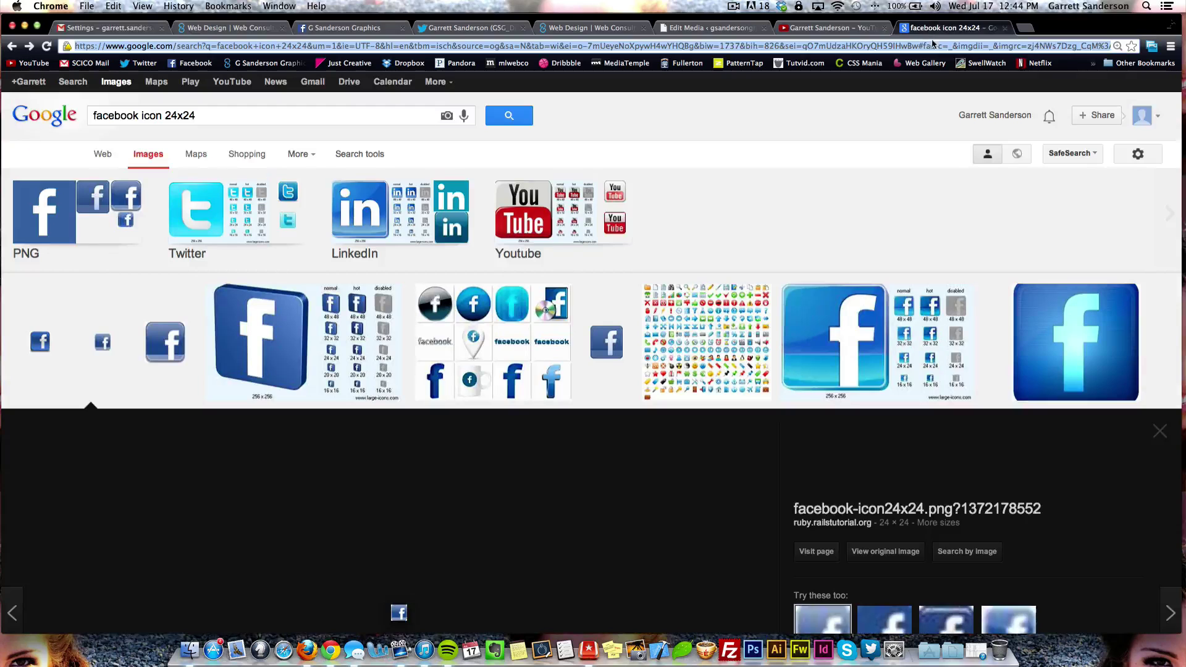
pyautogui.scroll(-5, 396, 485)
pyautogui.scroll(2, 400, 429)
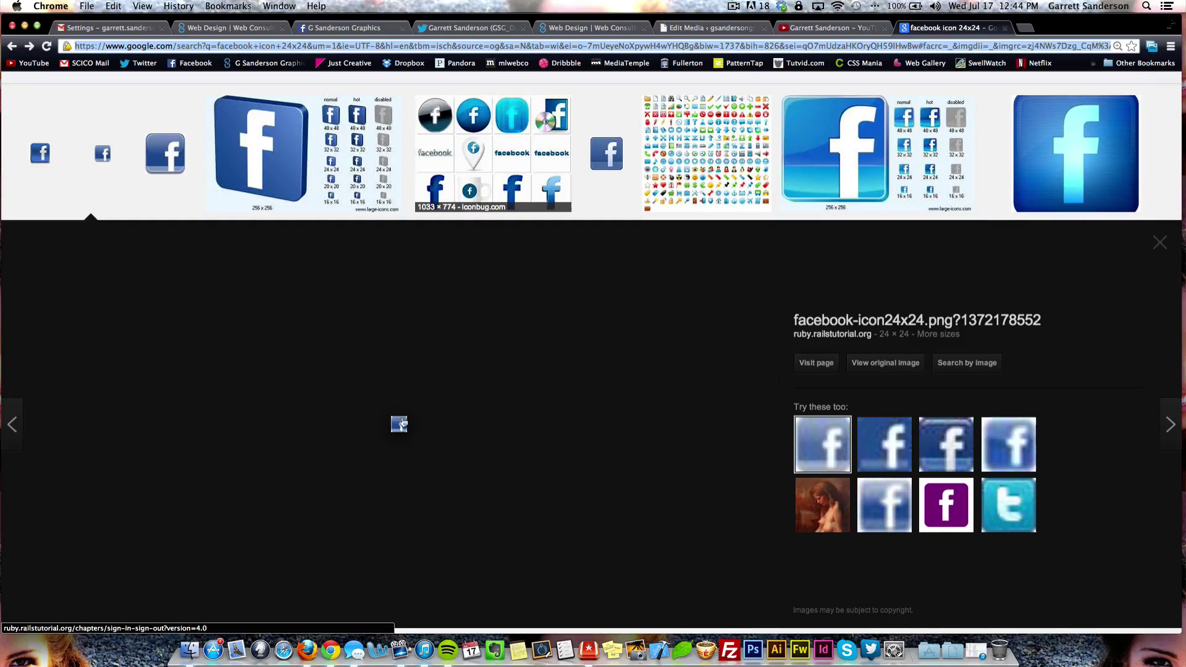
pyautogui.scroll(-2, 399, 426)
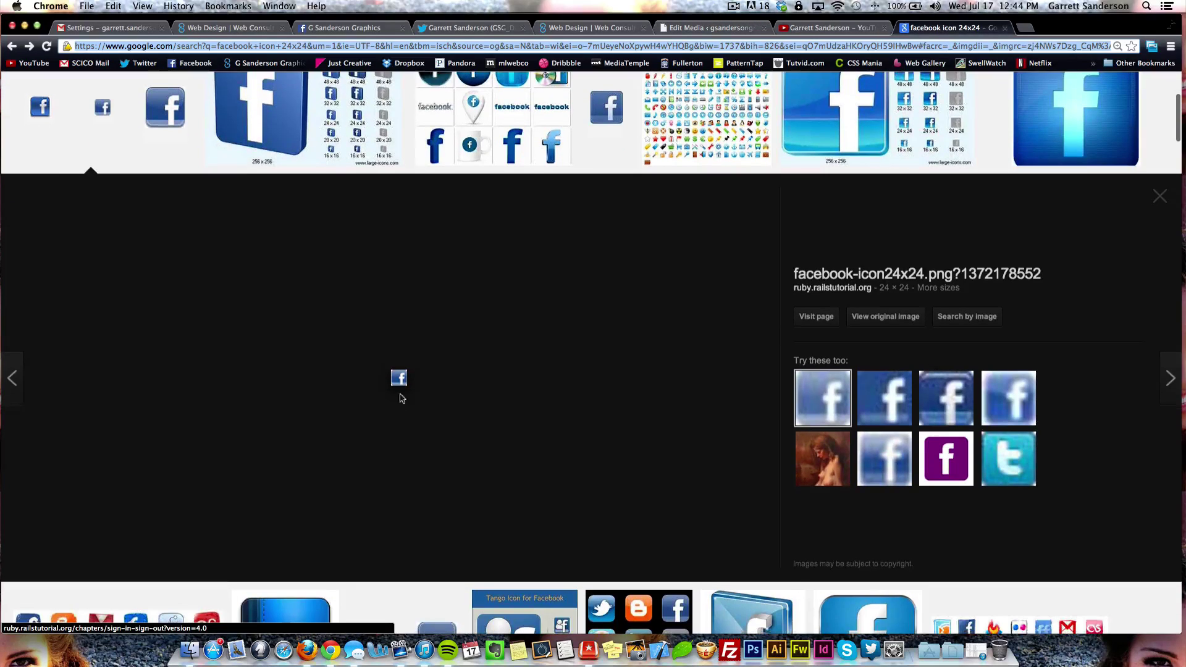
pyautogui.click(877, 324)
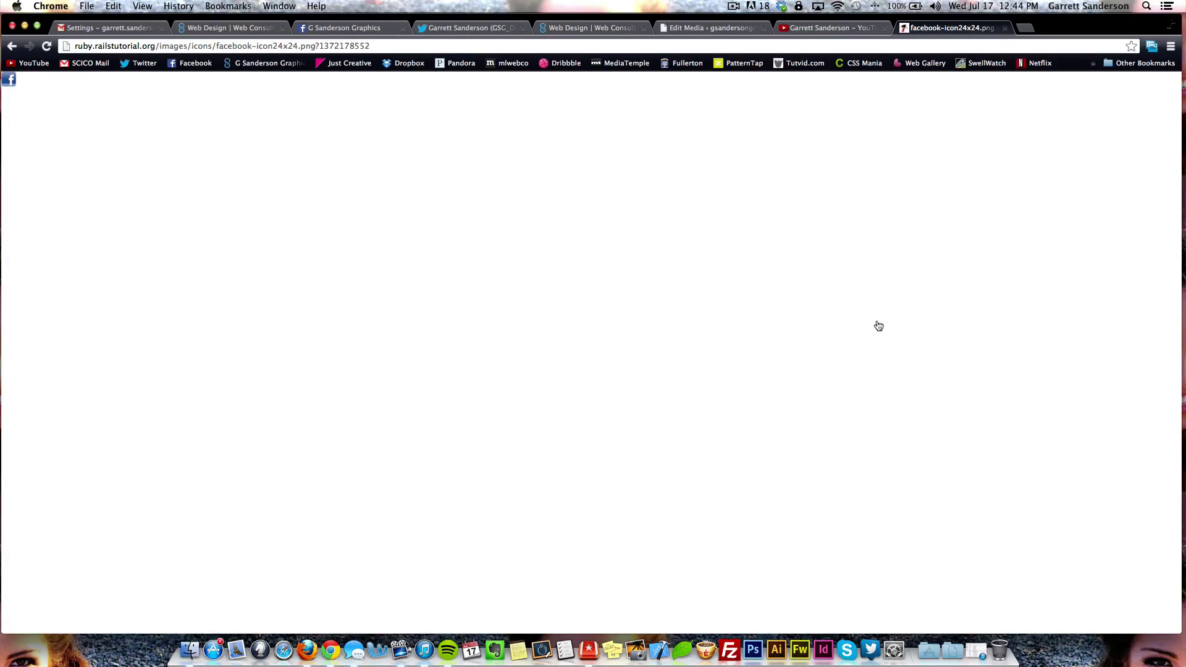
pyautogui.click(155, 46)
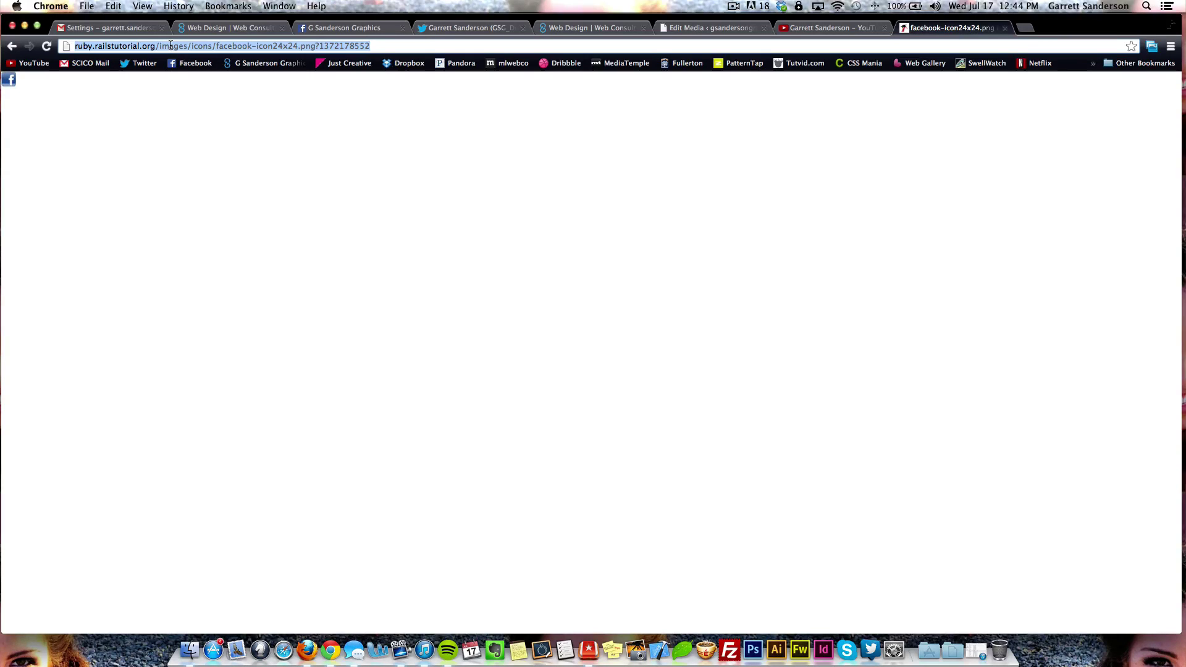
pyautogui.click(108, 28)
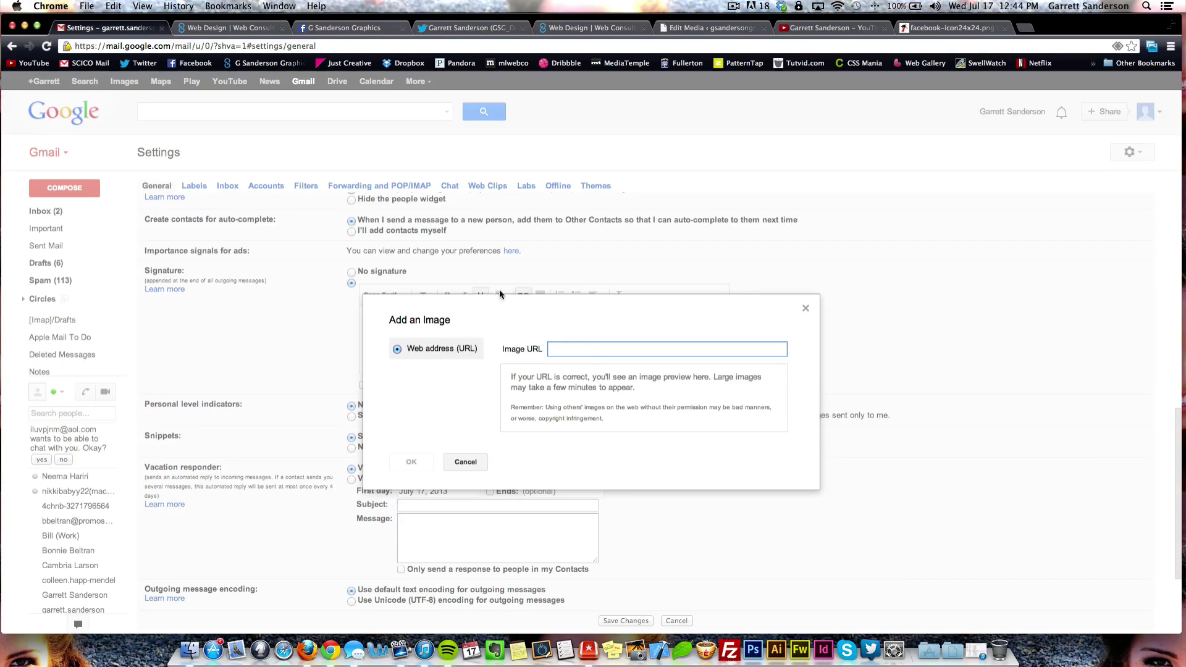
# - Insert the Facebook icon from its pasted URL, then cancel the link and delete it again
pyautogui.press('super+v')
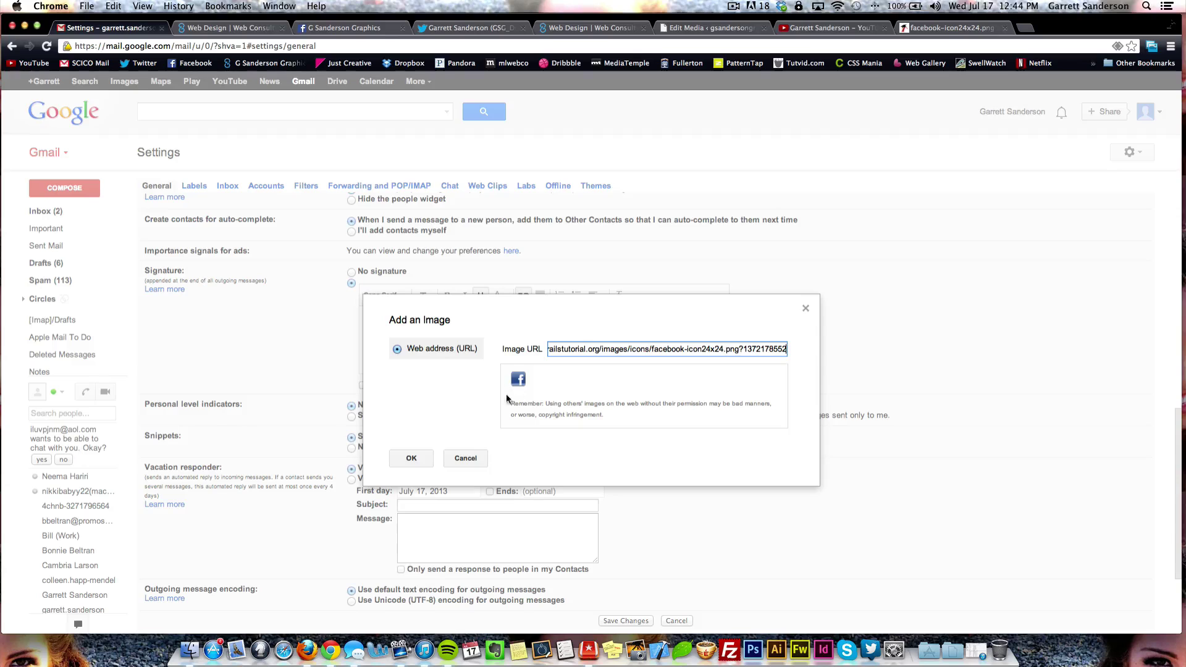
pyautogui.click(426, 458)
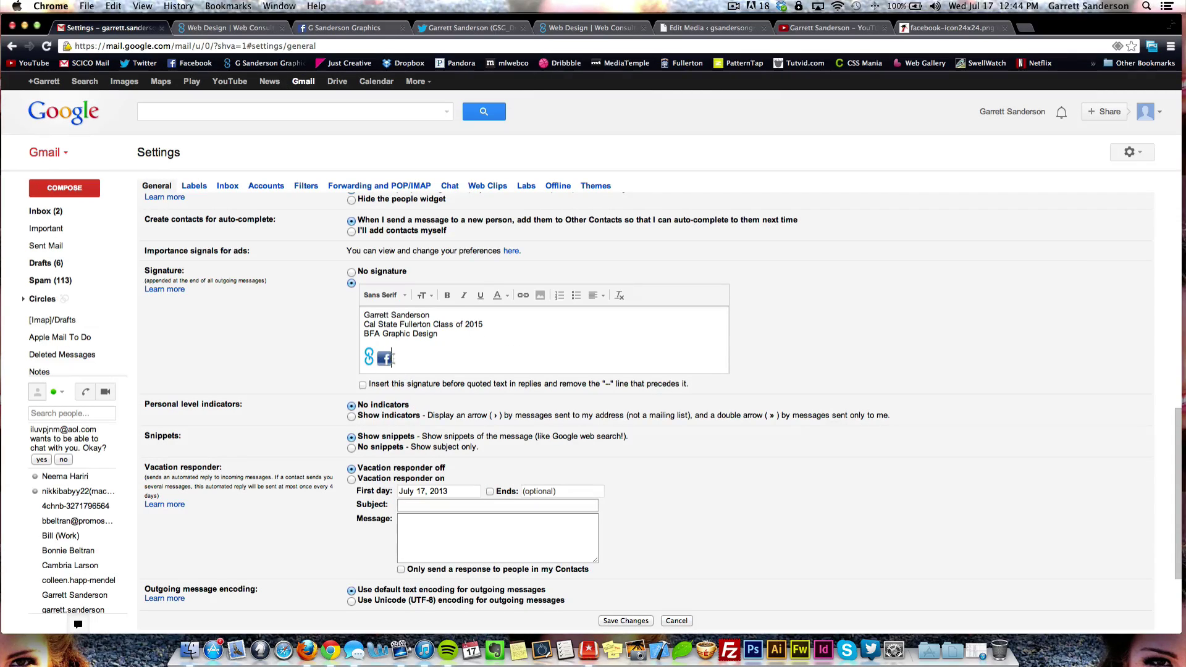
pyautogui.click(386, 358)
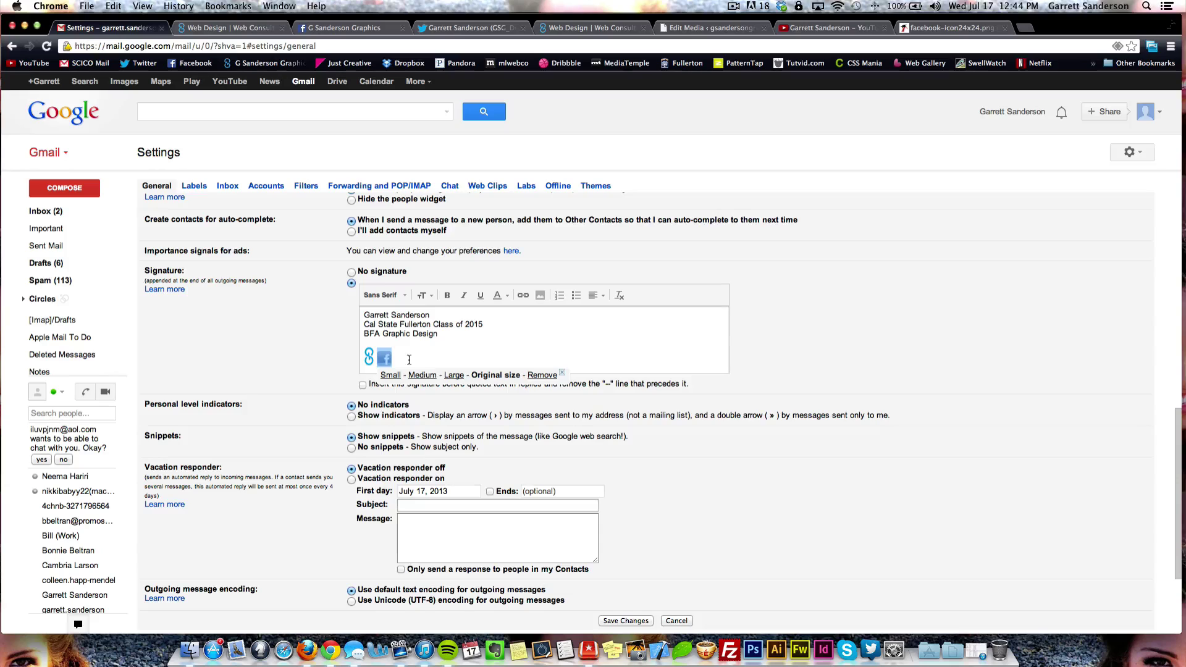
pyautogui.click(523, 296)
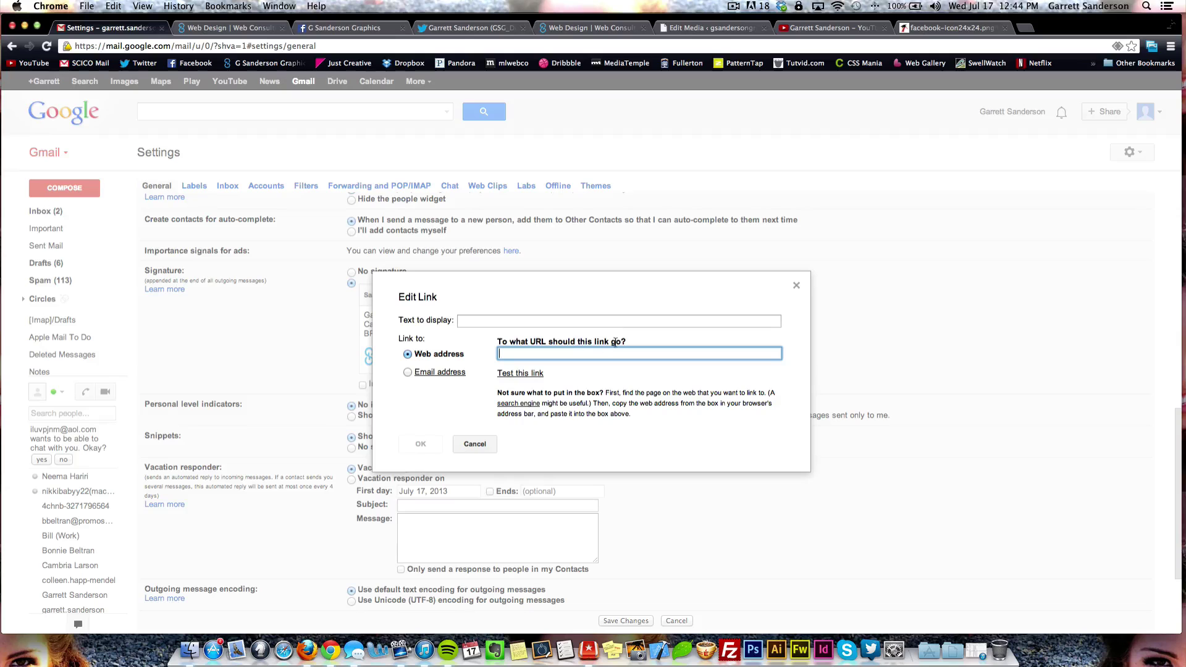
pyautogui.click(473, 442)
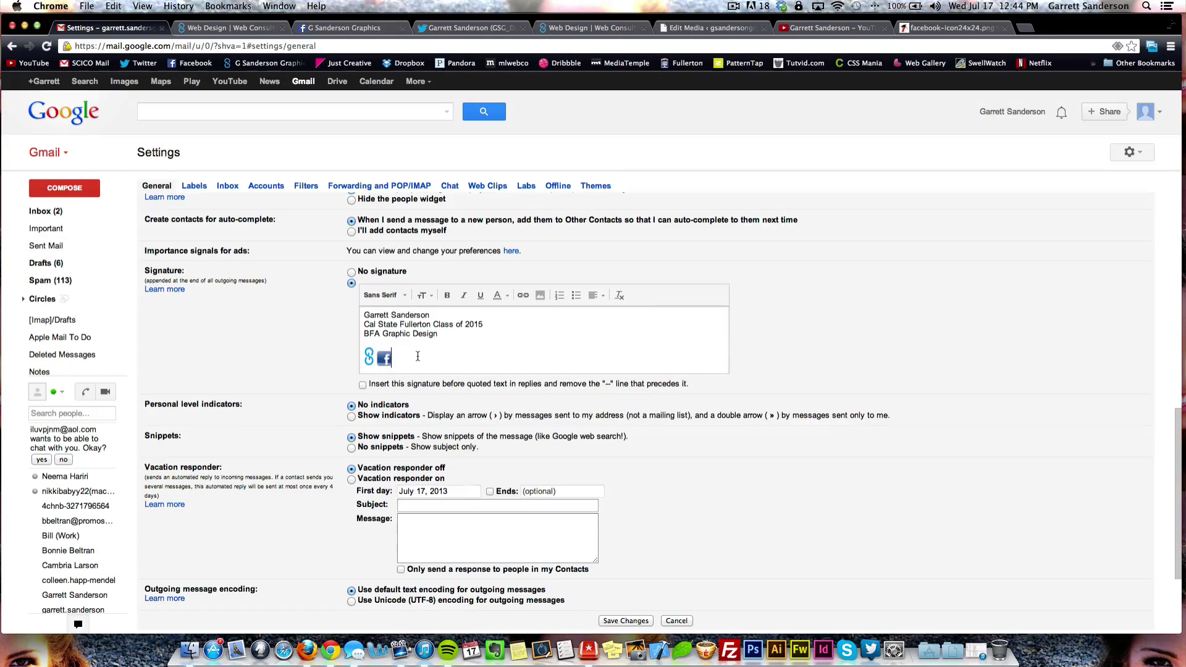
pyautogui.press('BackSpace')
# - Copy gsg-sig-fb's File URL from the WordPress media library into Gmail's Add an Image dialog
pyautogui.click(536, 293)
pyautogui.click(710, 28)
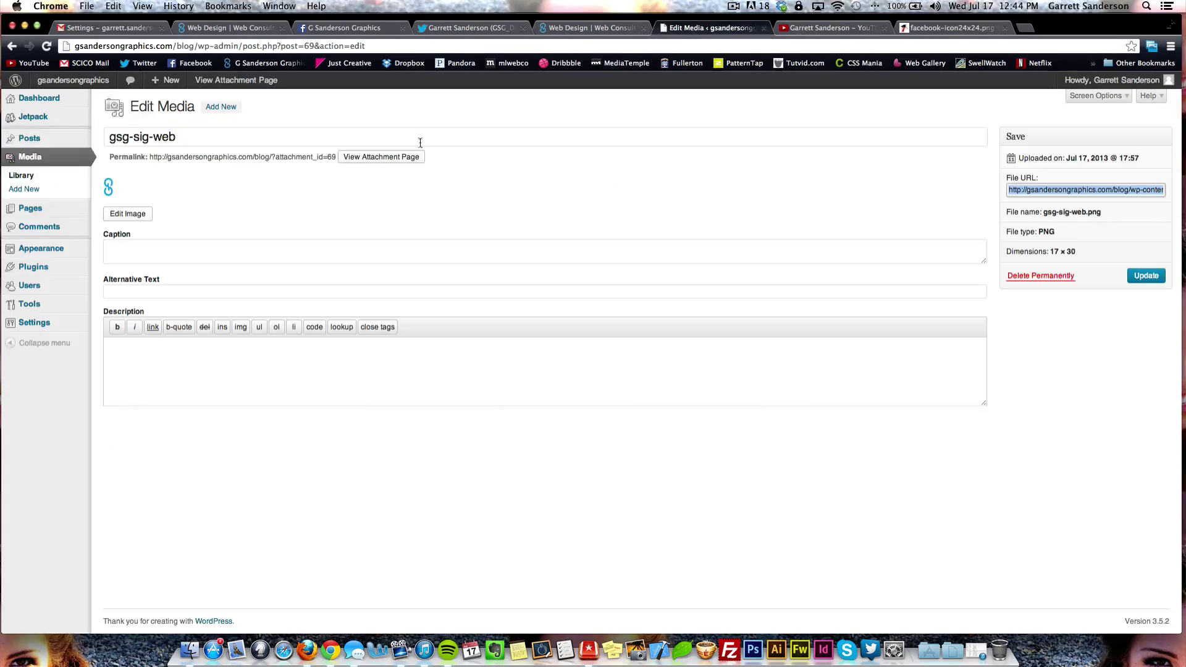
pyautogui.click(49, 178)
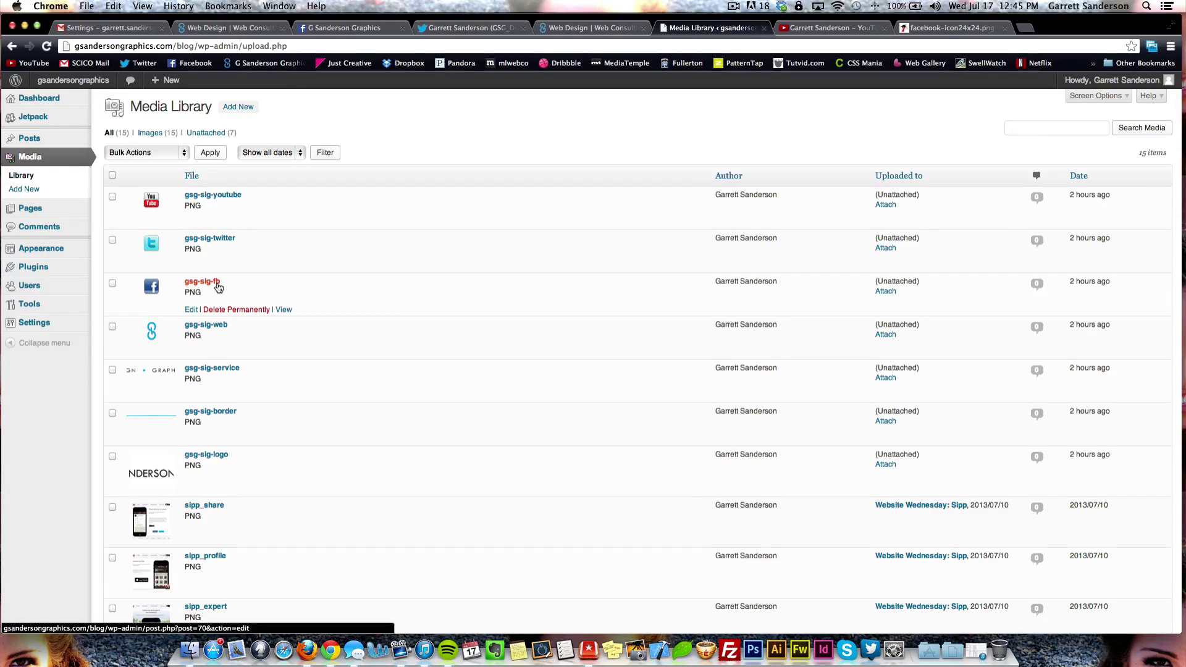
pyautogui.click(218, 282)
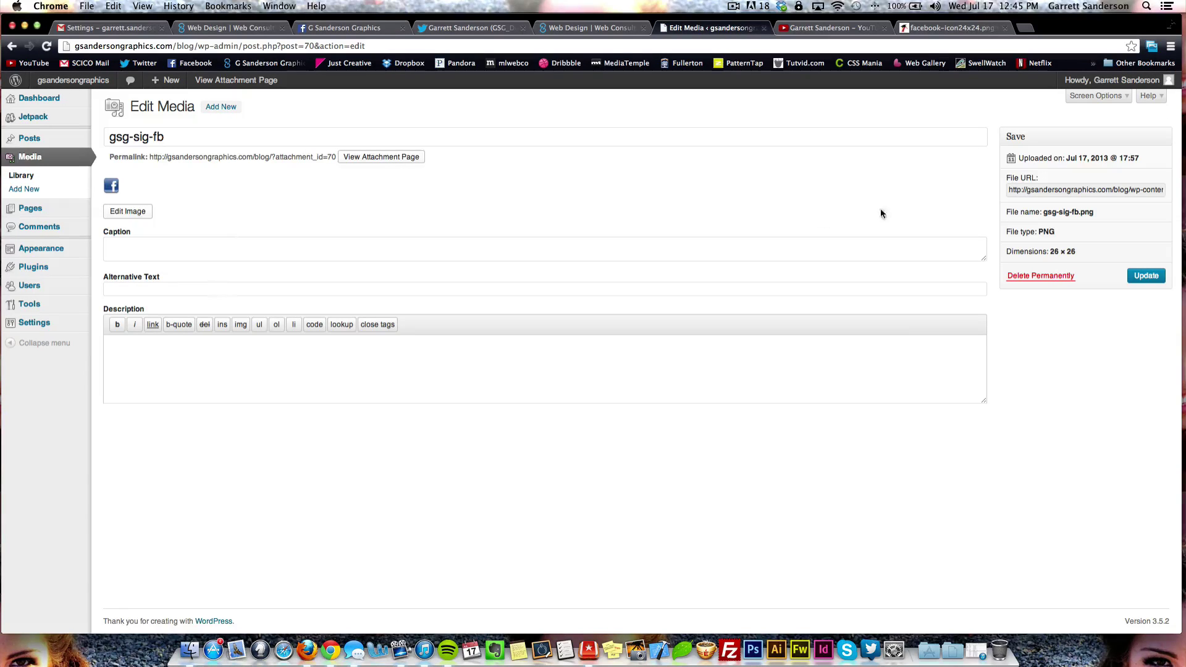
pyautogui.doubleClick(1095, 191)
pyautogui.tripleClick(1095, 191)
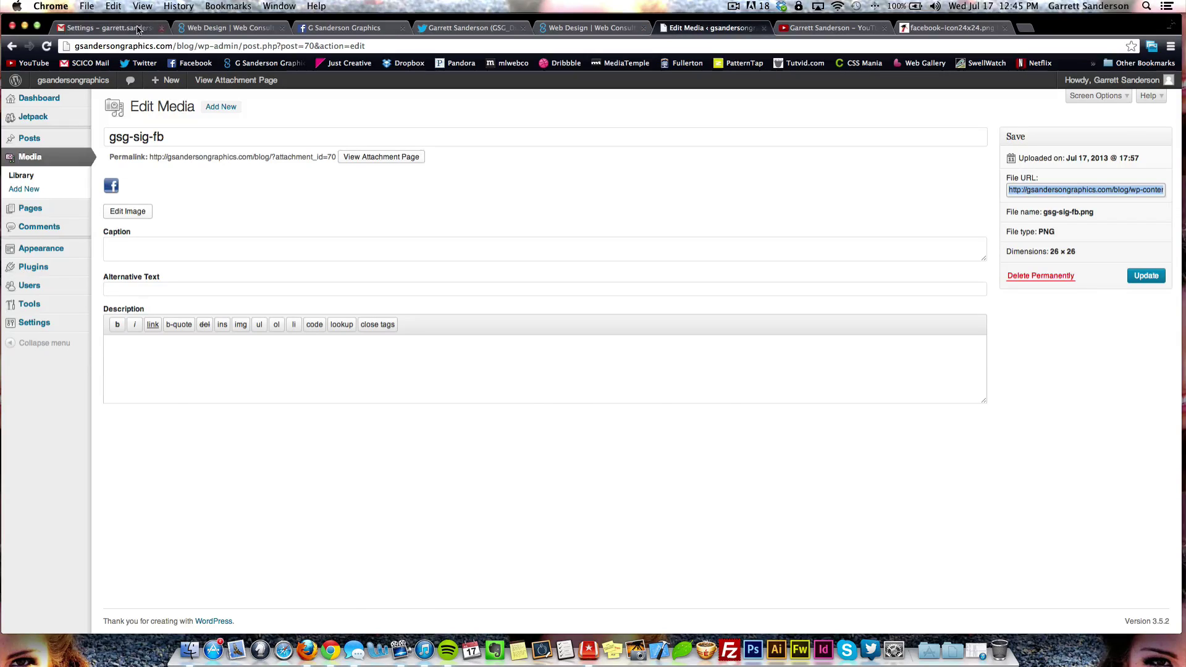
pyautogui.click(106, 28)
pyautogui.write('http://gsandersongraphics.com/blog/wp-content/uploads/2013/07/gsg-sig-fb.png')
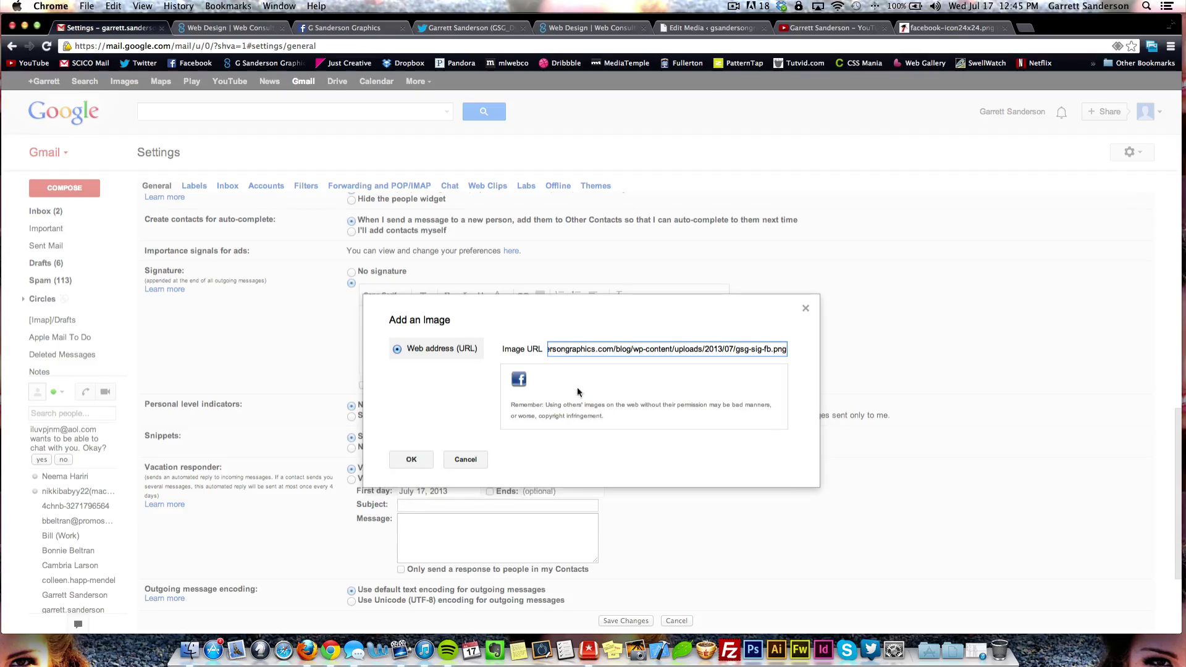
# - Insert the Facebook icon and link it to the G Sanderson Graphics Facebook page address
pyautogui.click(412, 459)
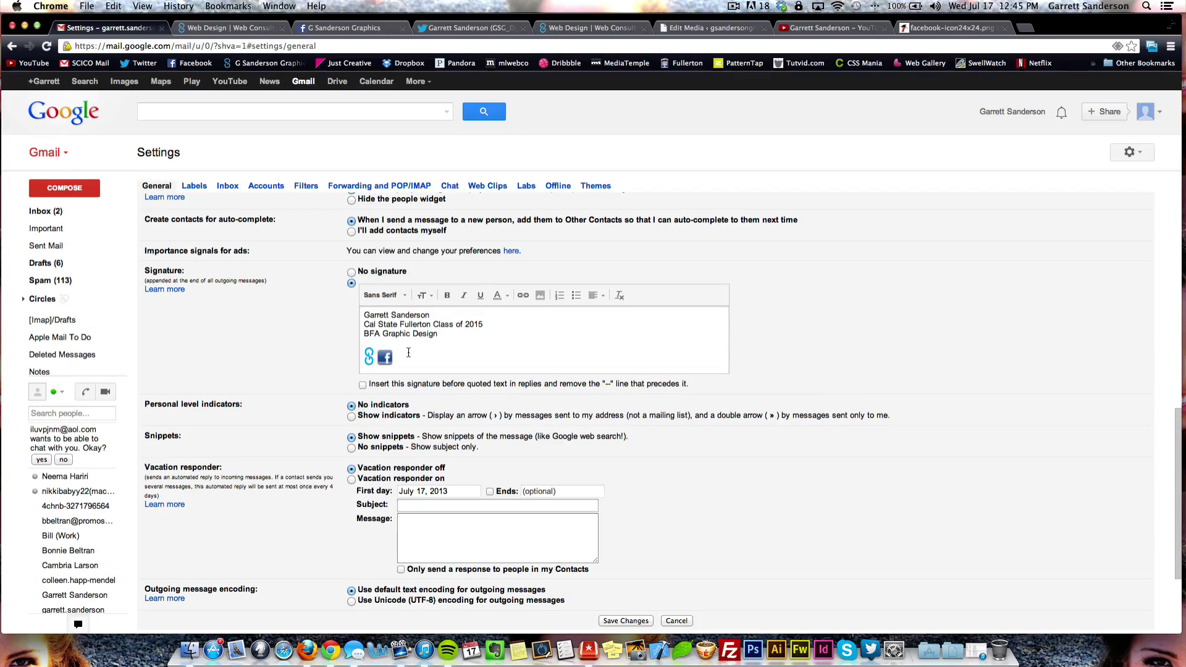
pyautogui.moveTo(394, 358); pyautogui.dragTo(376, 353)
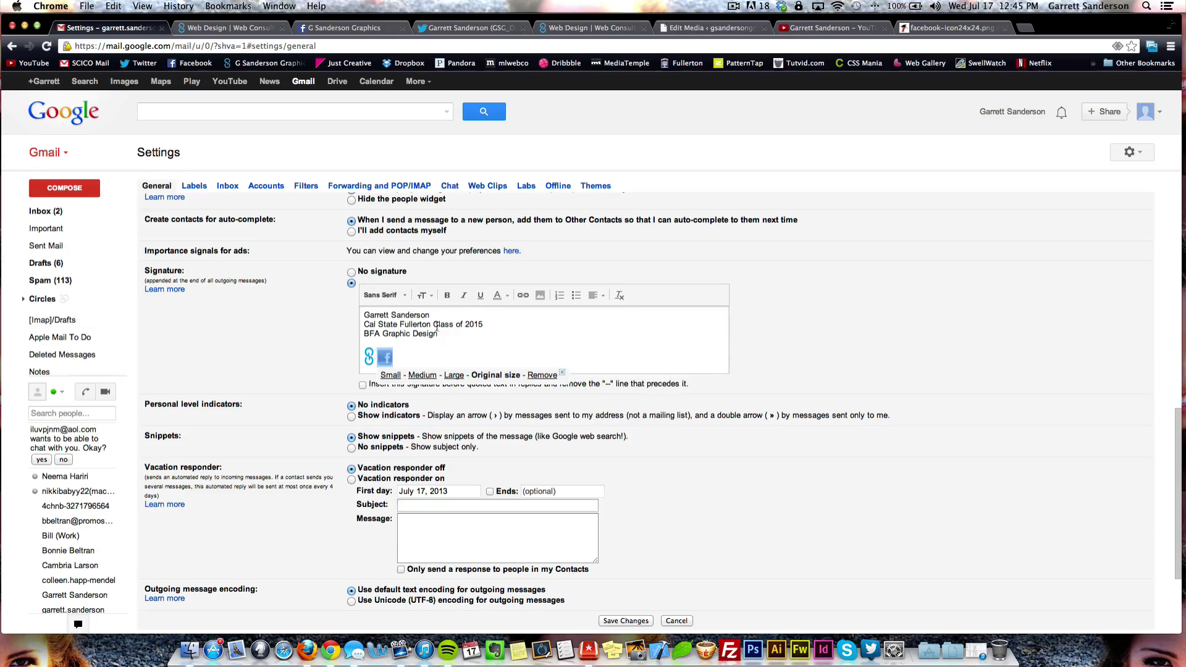
pyautogui.click(520, 294)
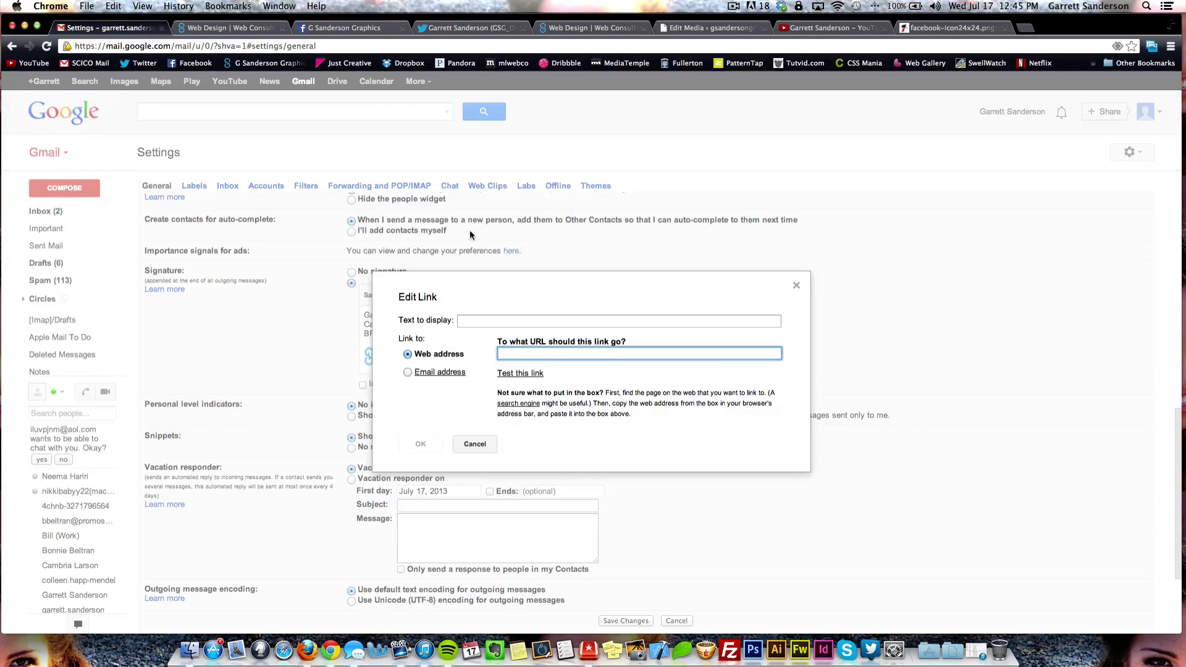
pyautogui.click(346, 28)
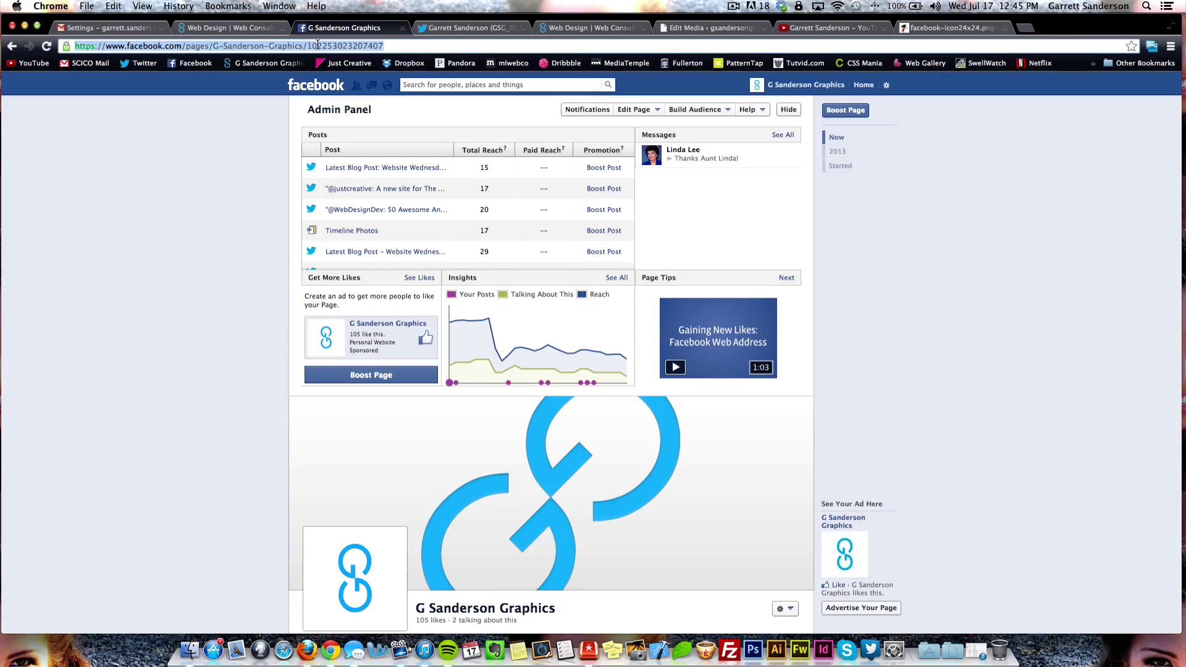
pyautogui.click(108, 29)
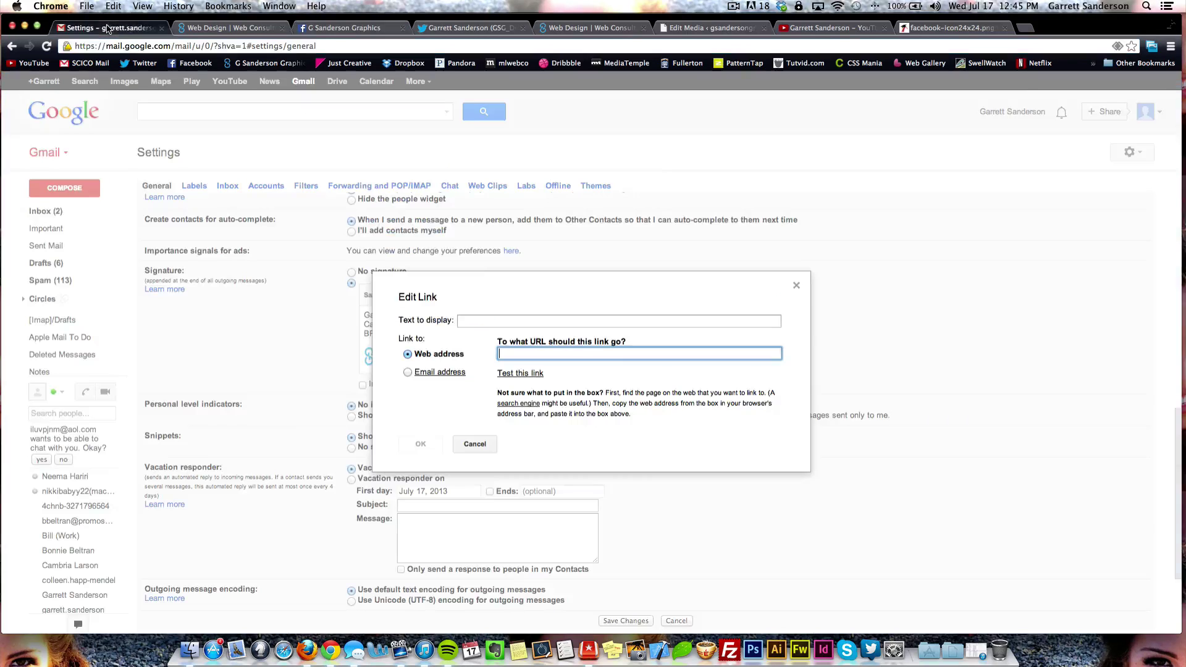
pyautogui.press('cmd+v')
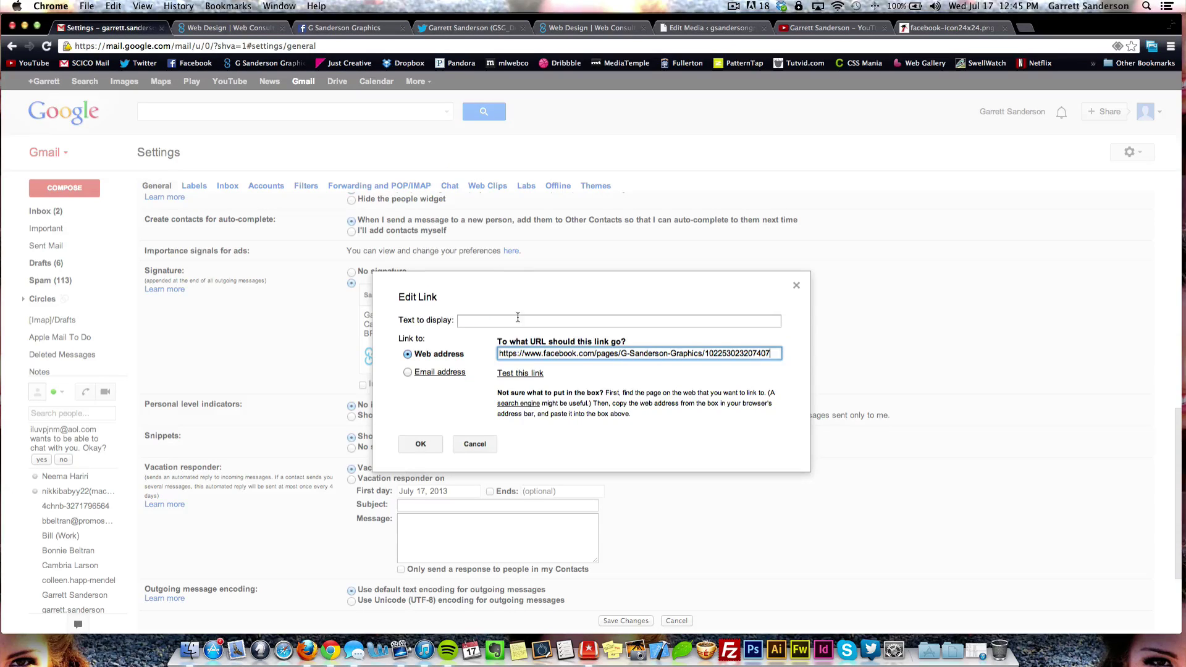
pyautogui.click(429, 444)
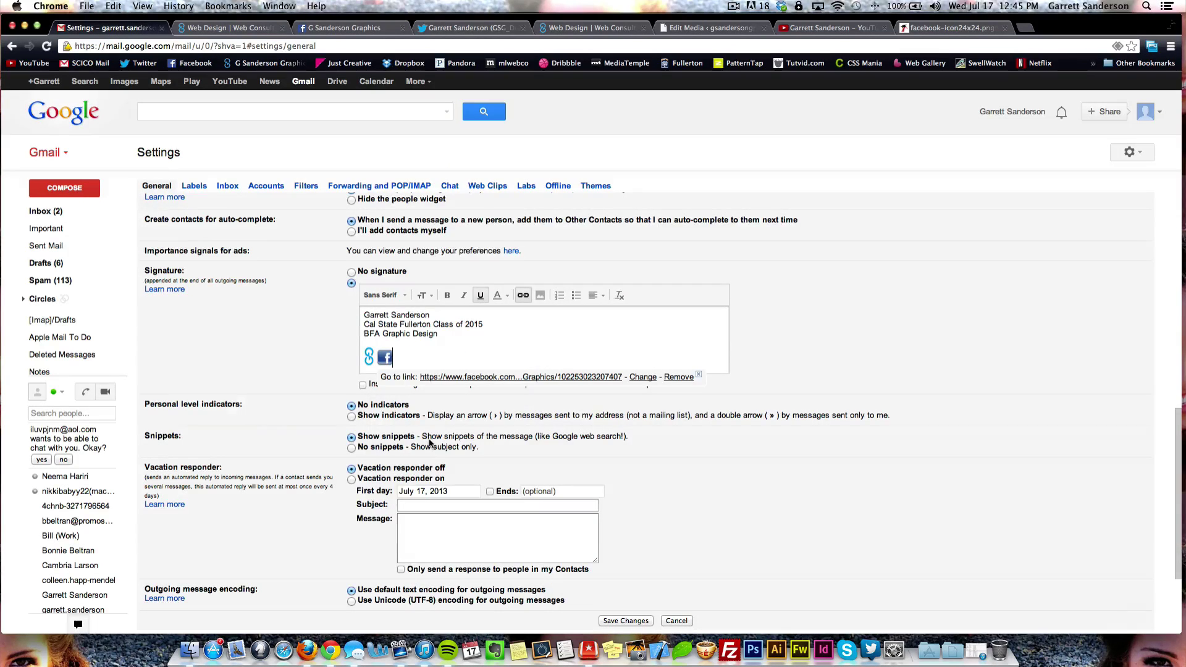
# - Add the gsg-sig-twitter icon after the Facebook icon using its WordPress File URL
pyautogui.click(404, 364)
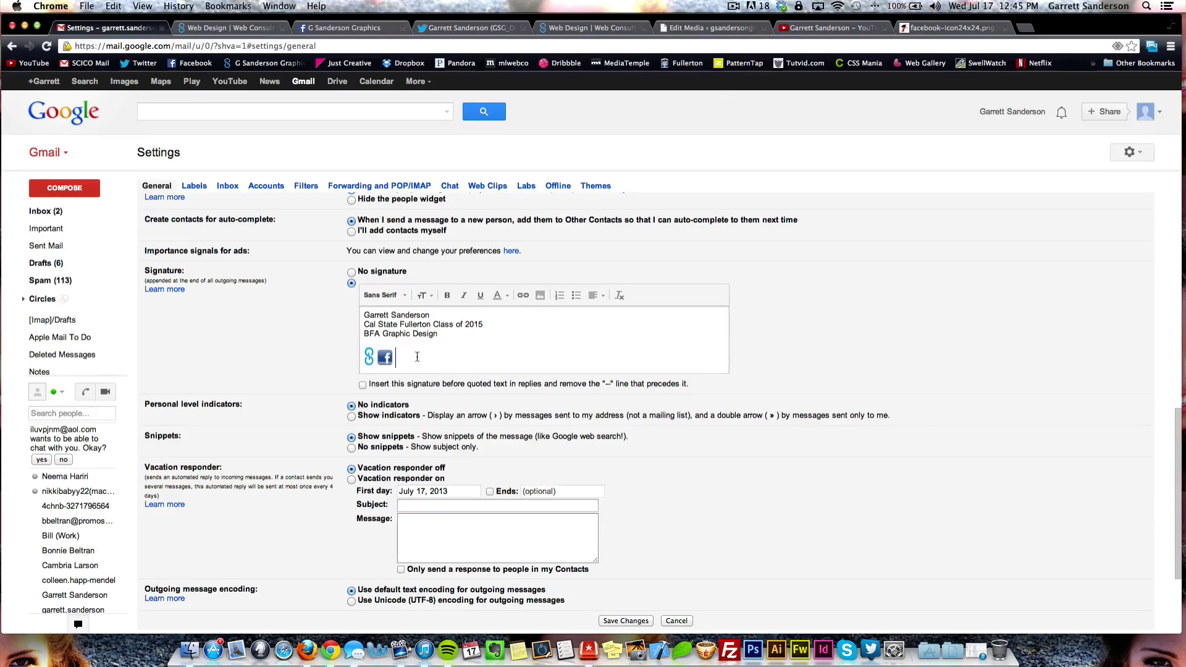
pyautogui.click(540, 295)
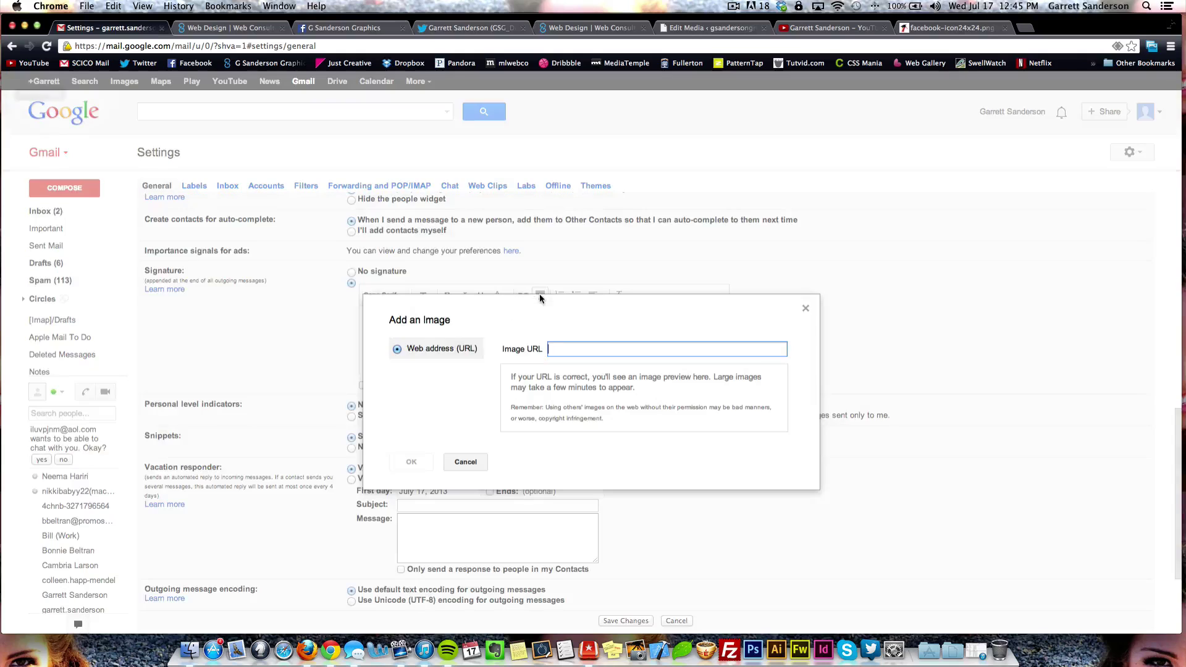
pyautogui.click(713, 27)
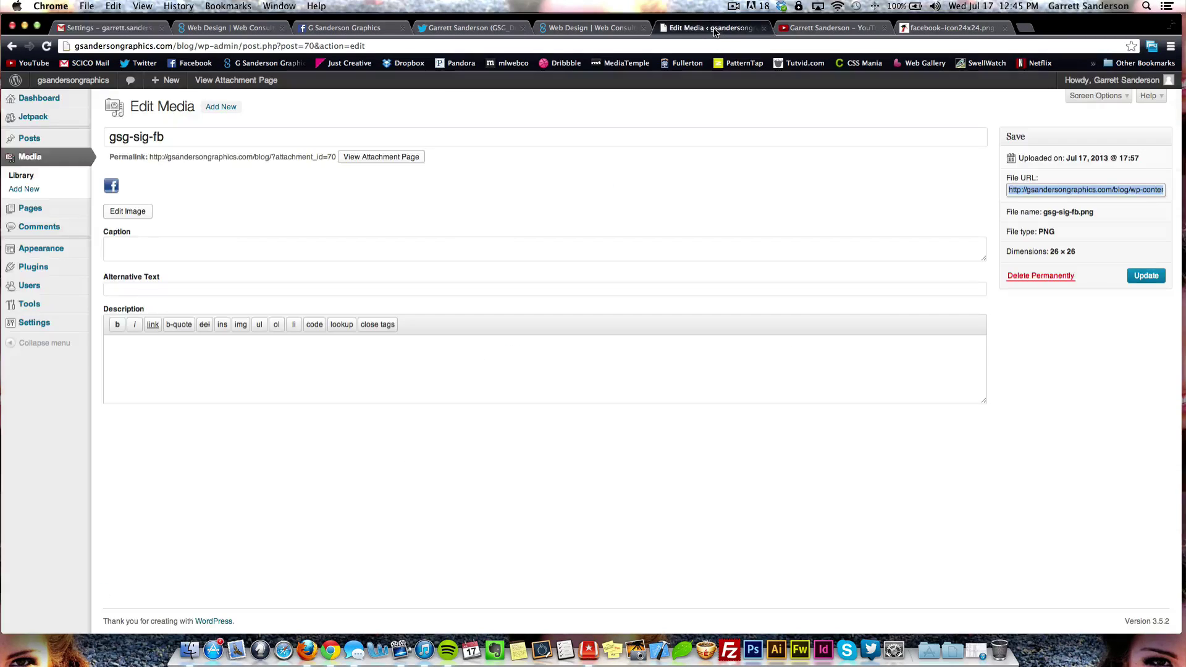
pyautogui.click(21, 176)
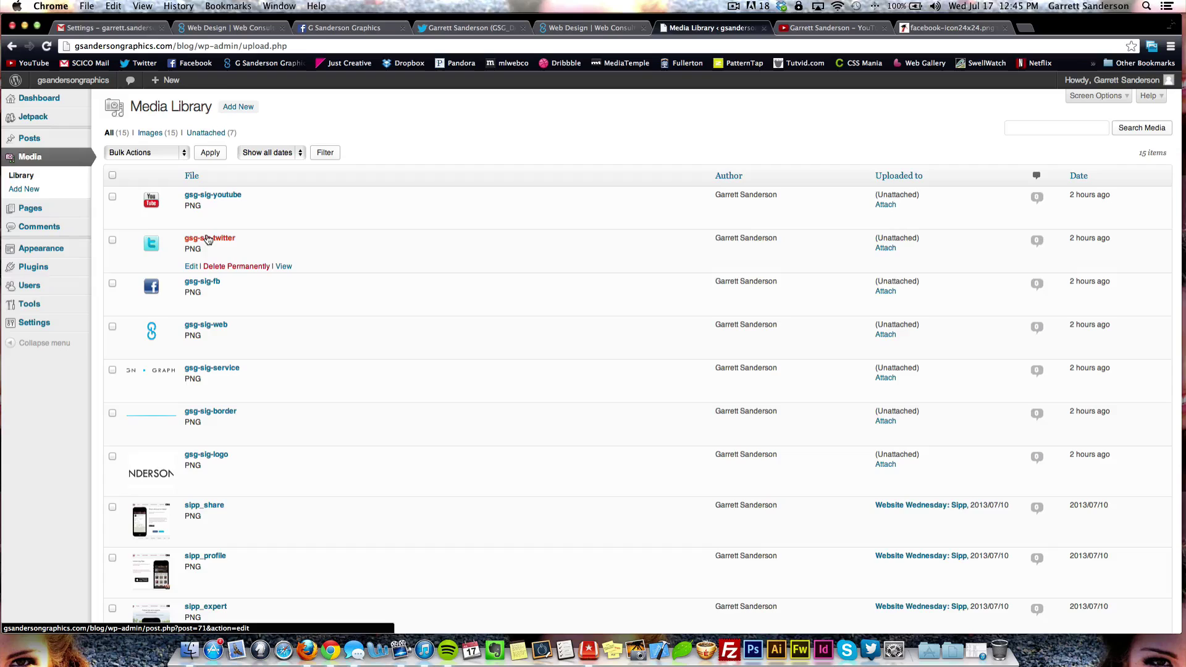
pyautogui.click(207, 238)
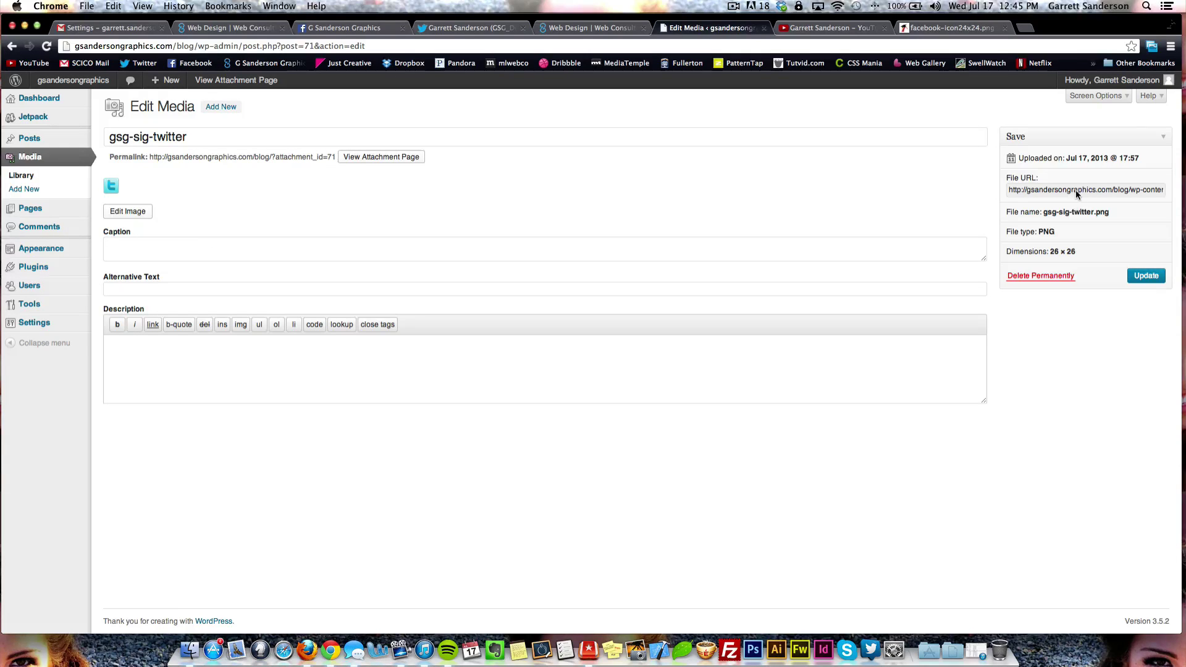
pyautogui.tripleClick(1075, 190)
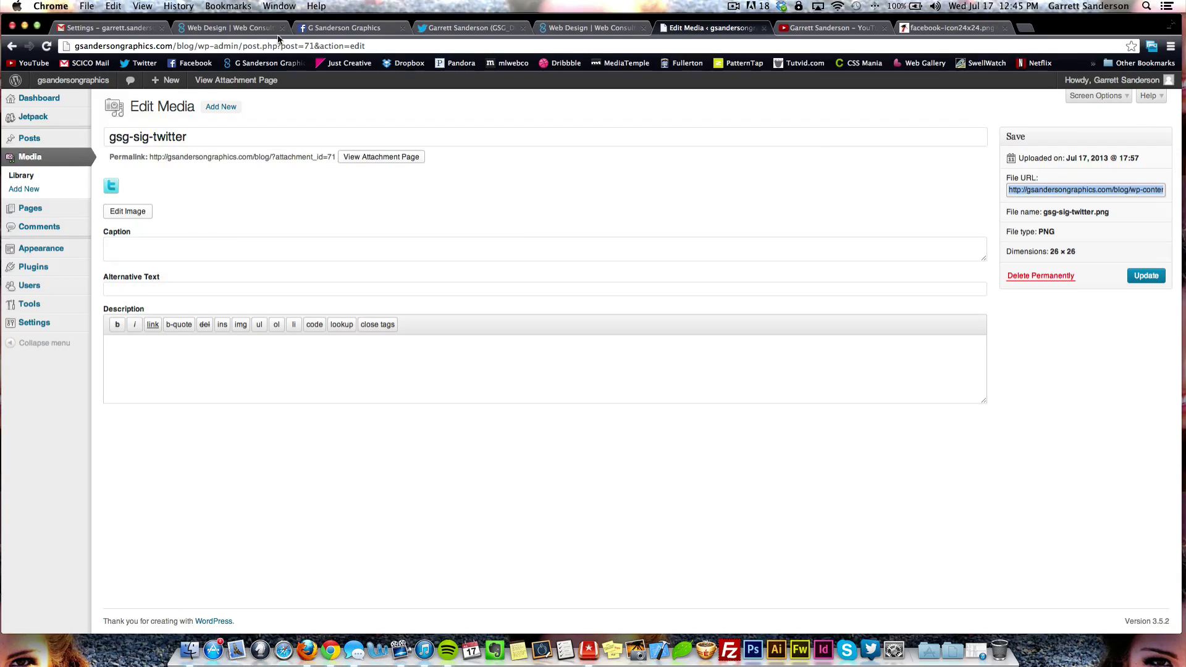
pyautogui.click(117, 28)
pyautogui.press('super+v')
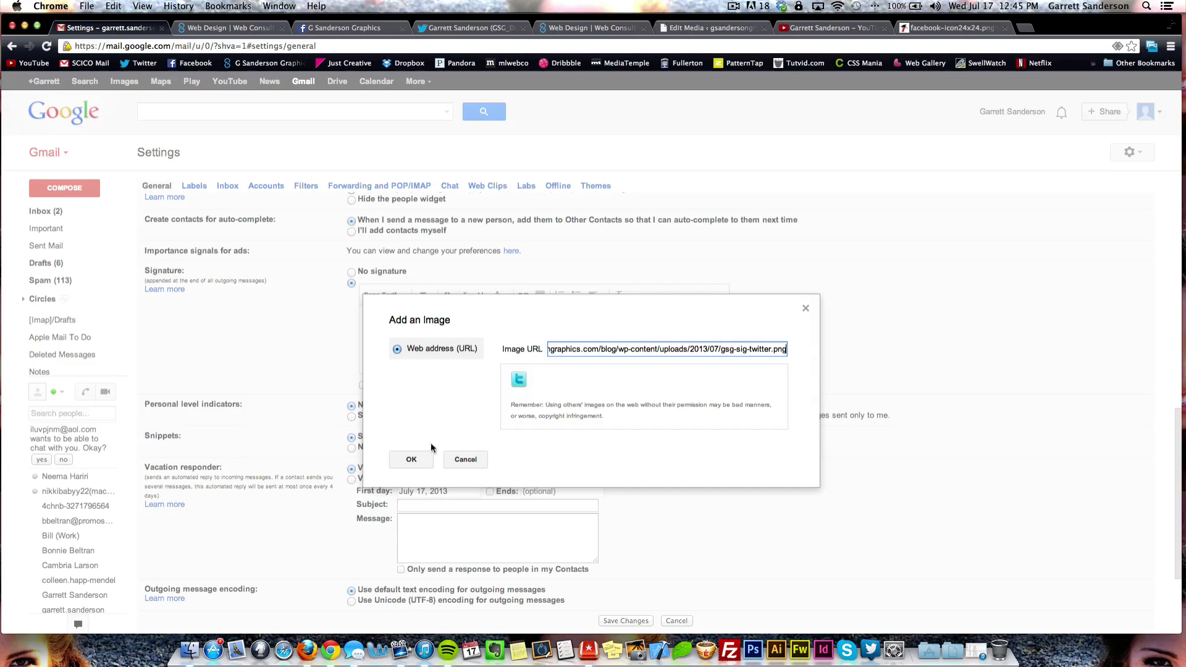
pyautogui.click(417, 459)
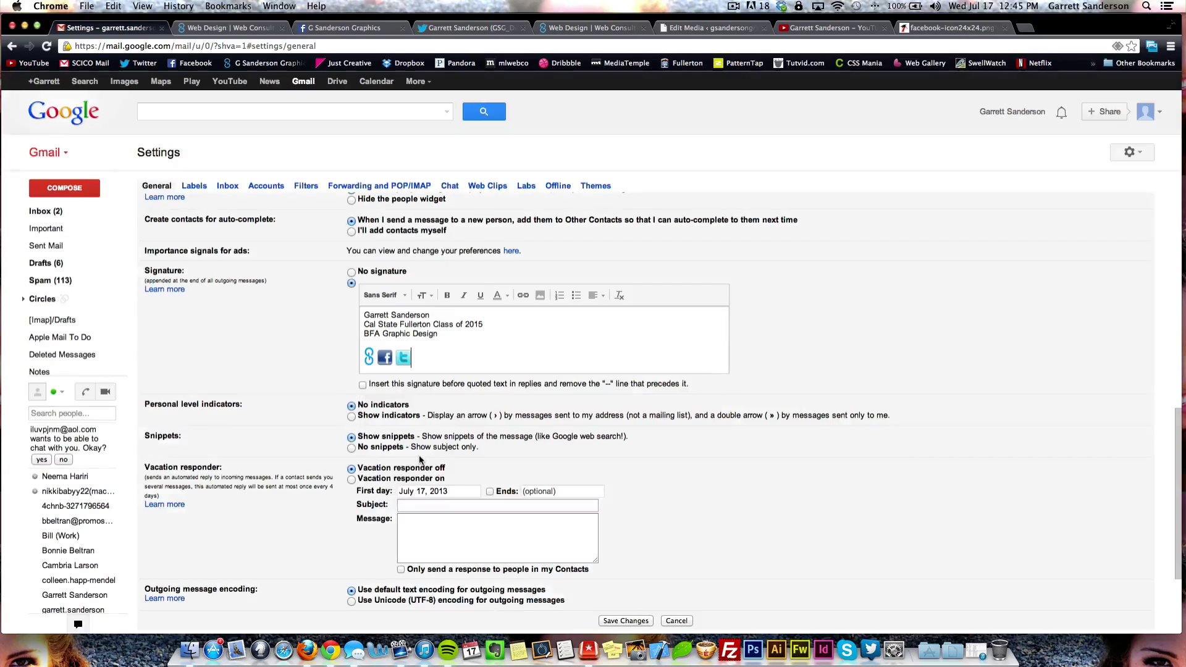
pyautogui.click(405, 357)
# - Link the Twitter icon to the profile address copied from the Twitter tab
pyautogui.click(527, 295)
pyautogui.click(491, 28)
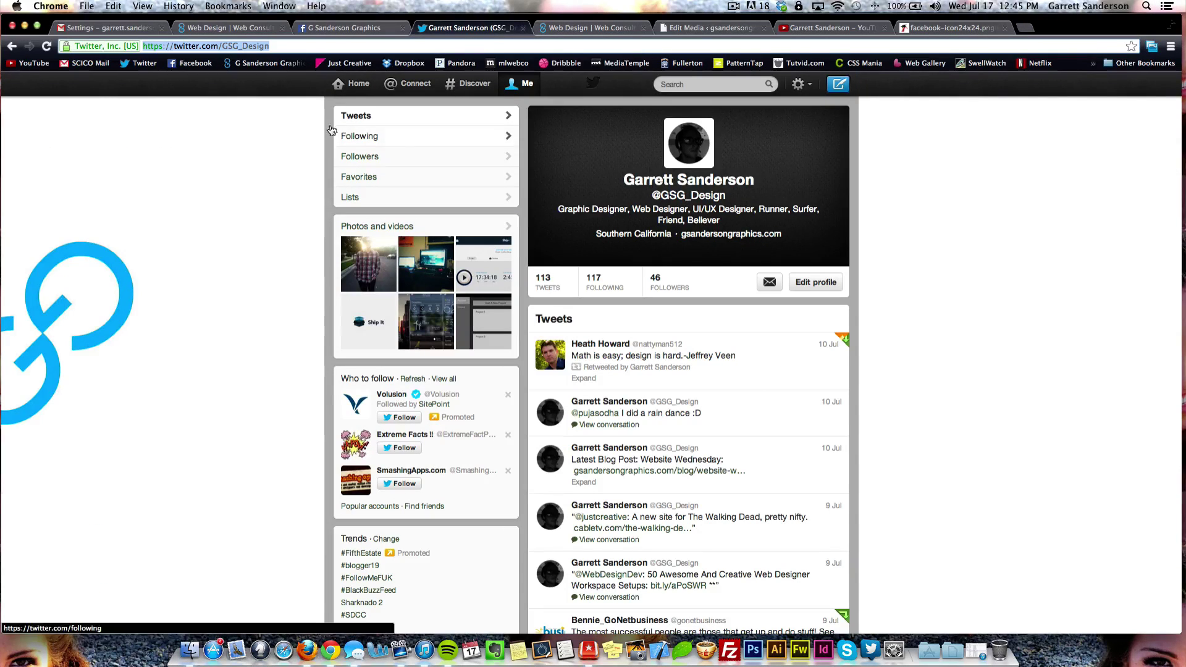
pyautogui.press('super+c')
pyautogui.click(135, 29)
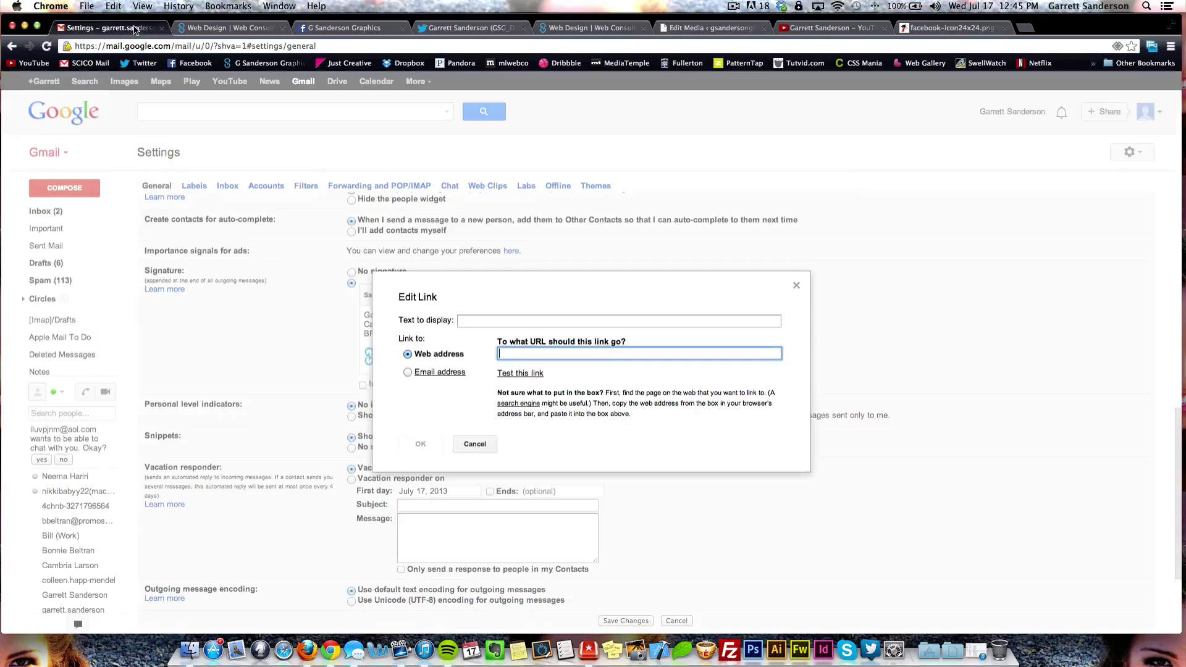
pyautogui.press('super+v')
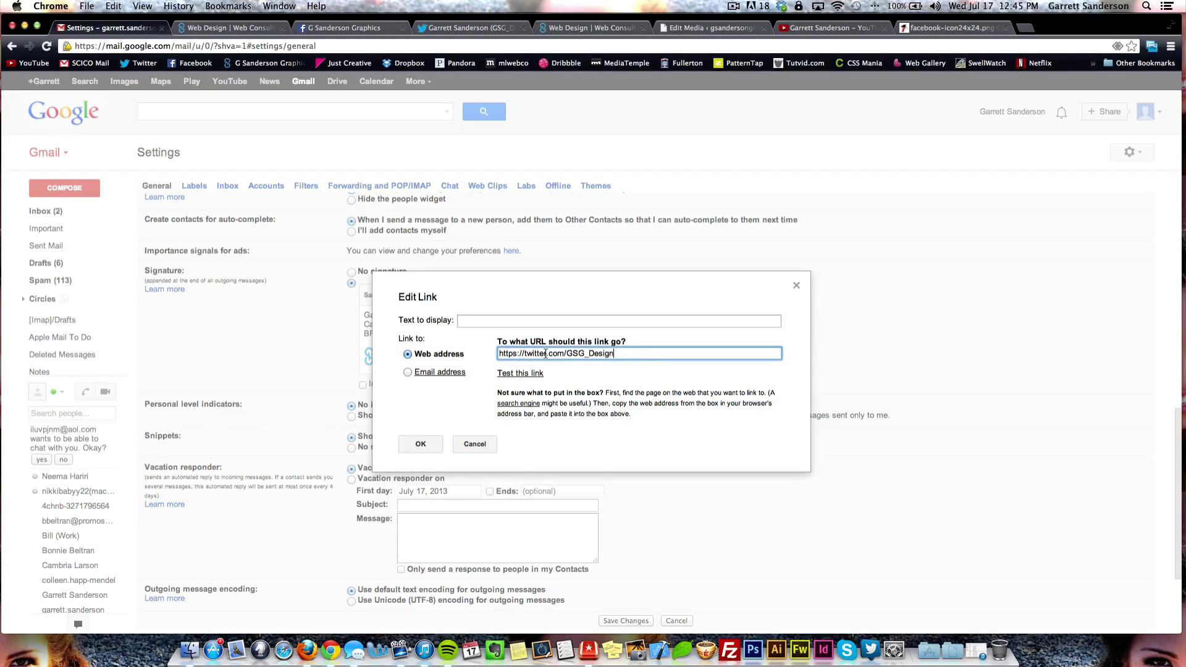
pyautogui.click(420, 444)
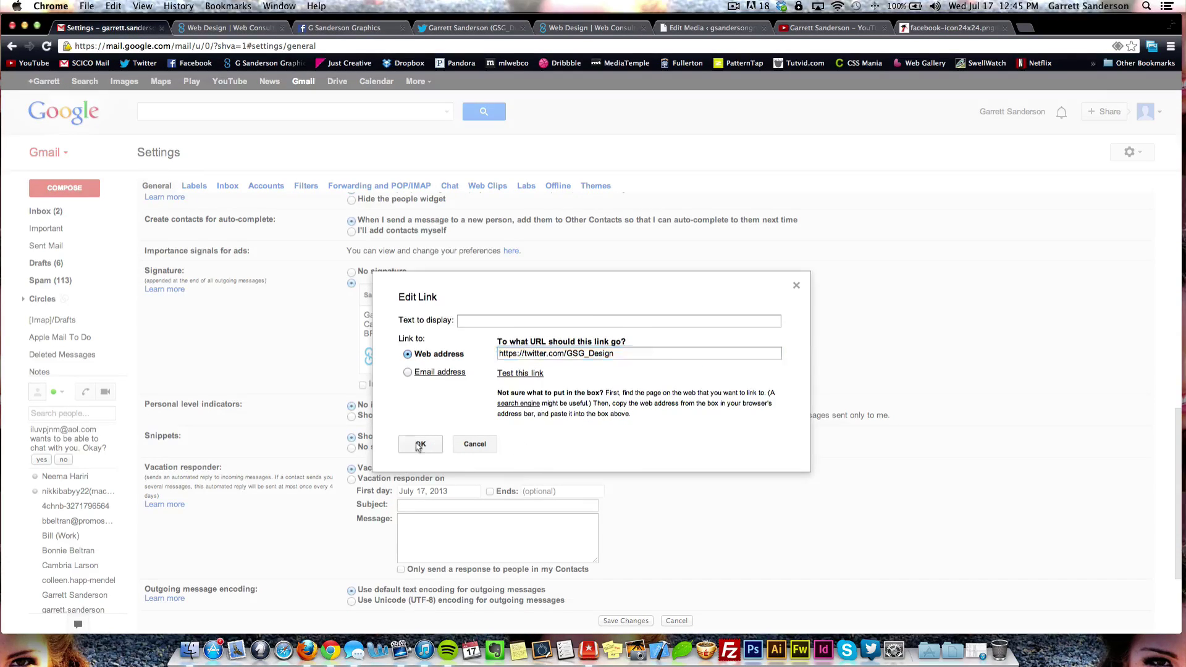
pyautogui.click(422, 352)
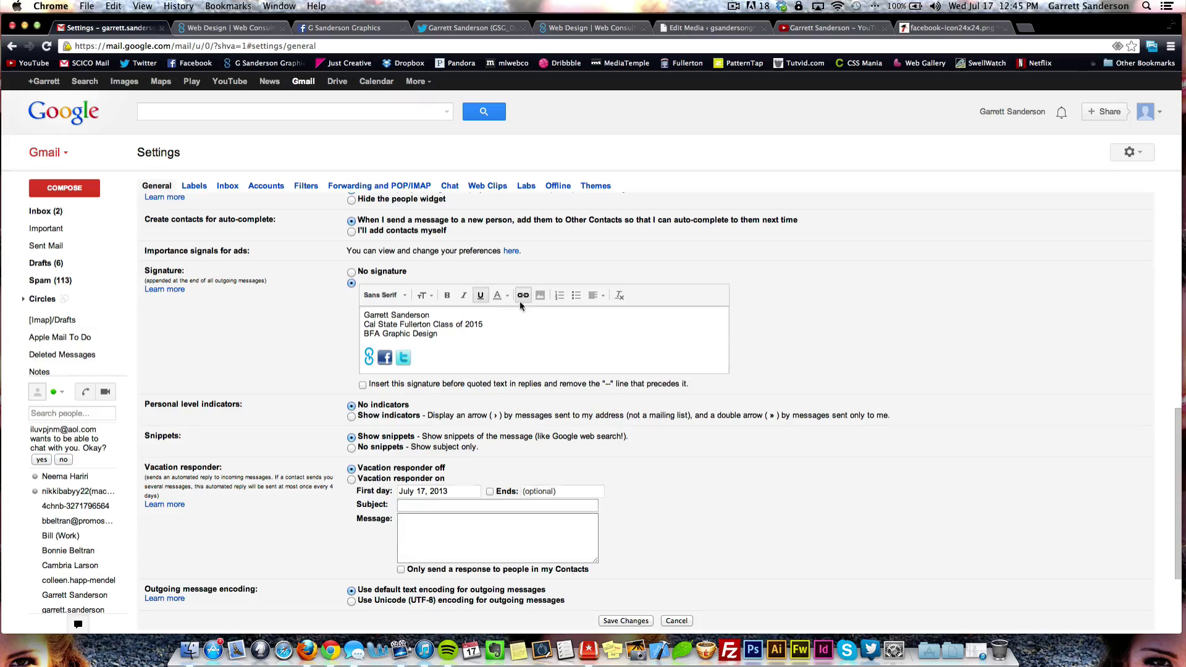
# - Insert the gsg-sig-youtube icon after the Twitter icon using its WordPress File URL
pyautogui.click(539, 297)
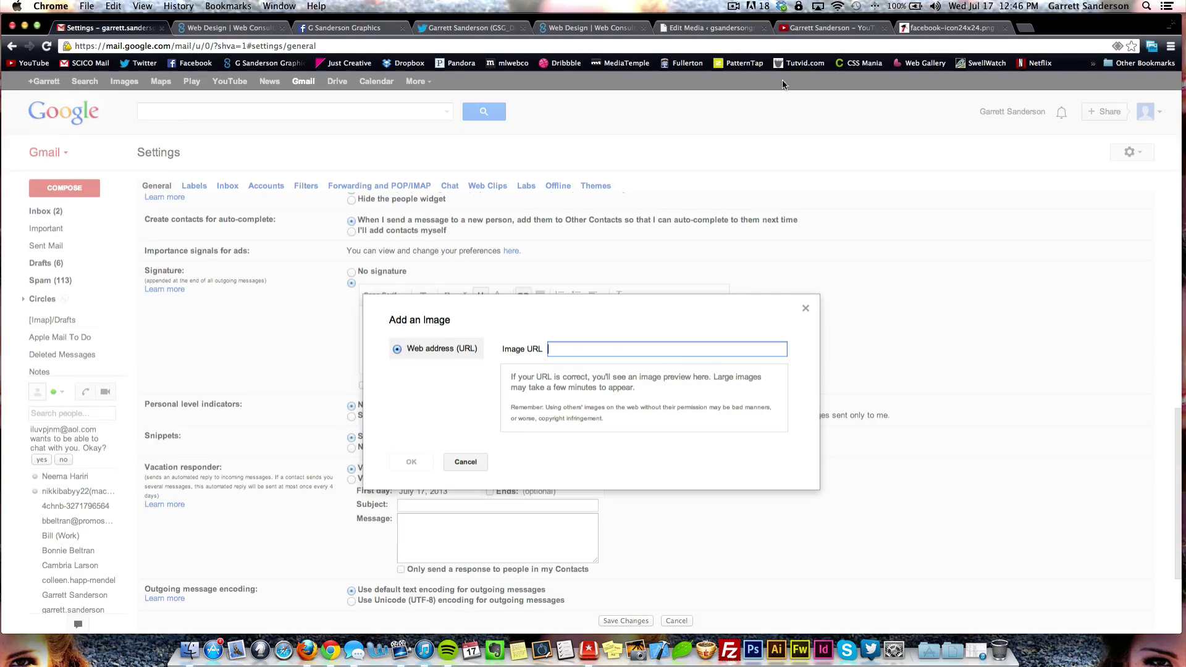
pyautogui.click(817, 32)
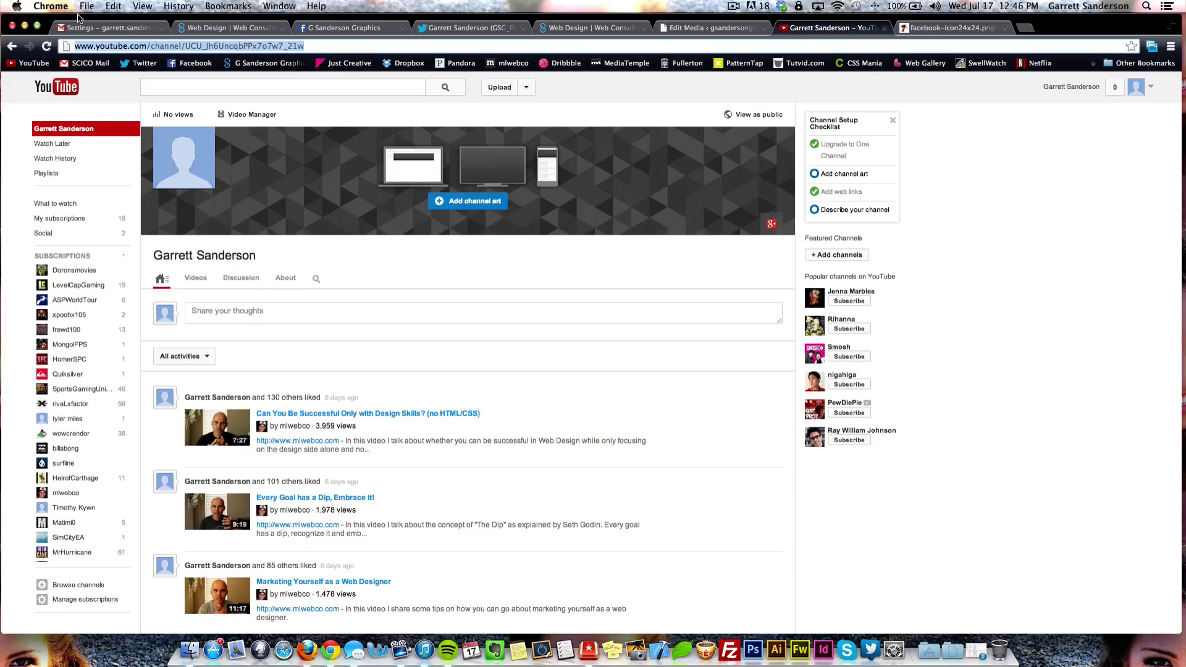
pyautogui.click(709, 29)
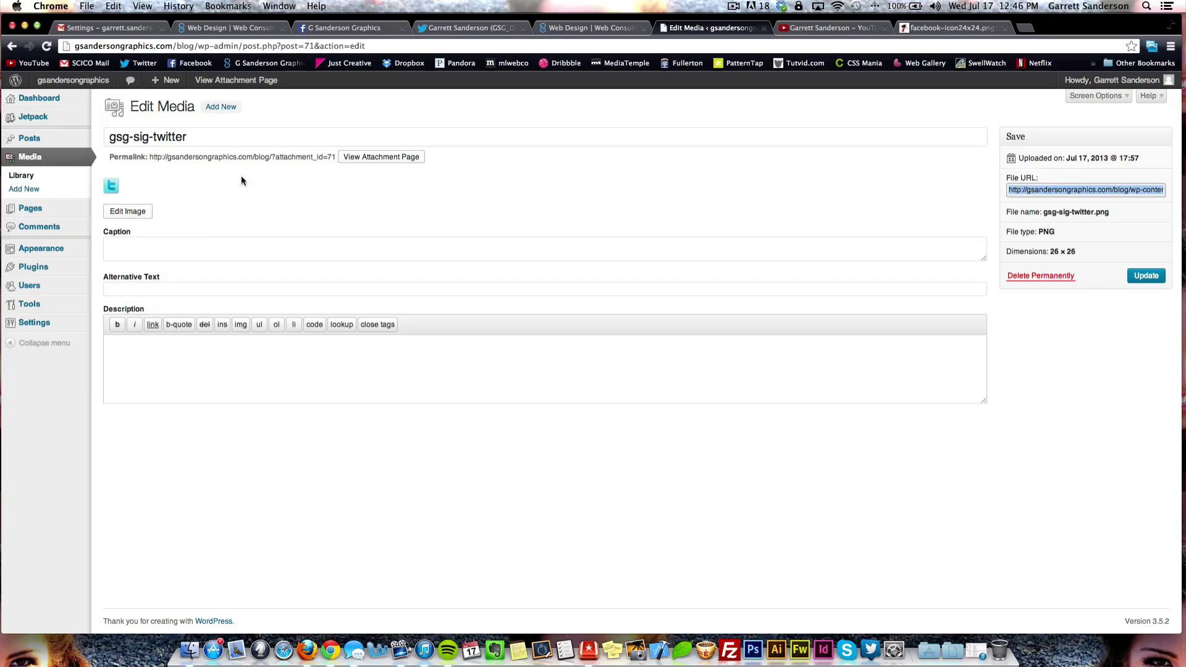
pyautogui.click(46, 175)
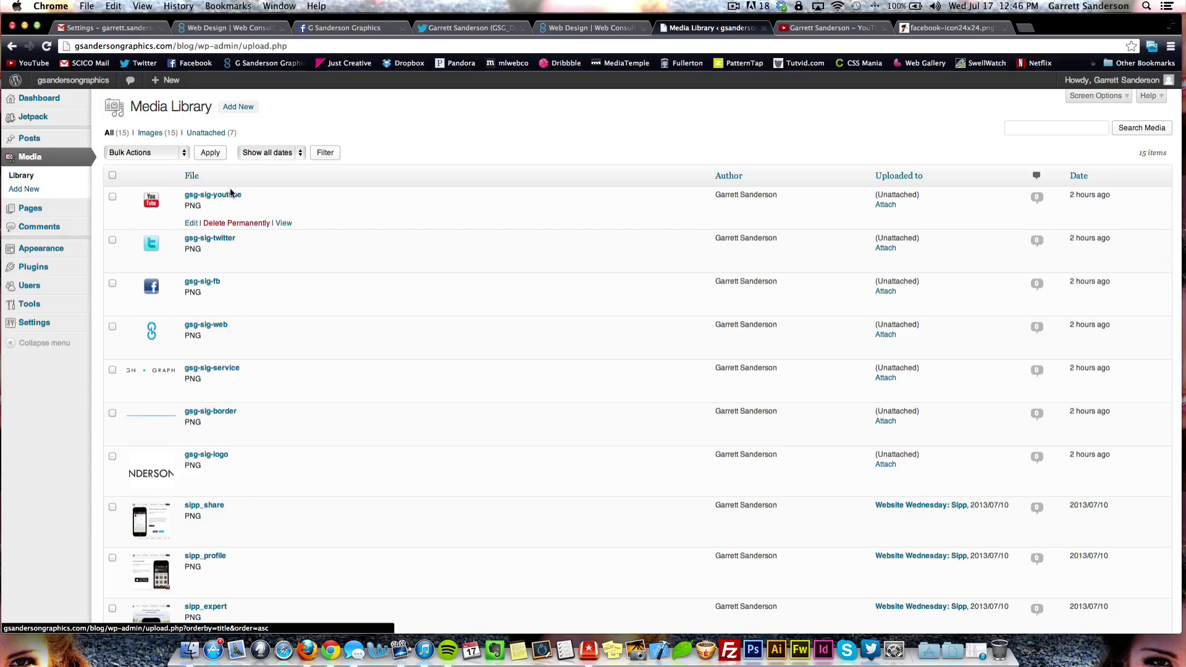
pyautogui.click(235, 195)
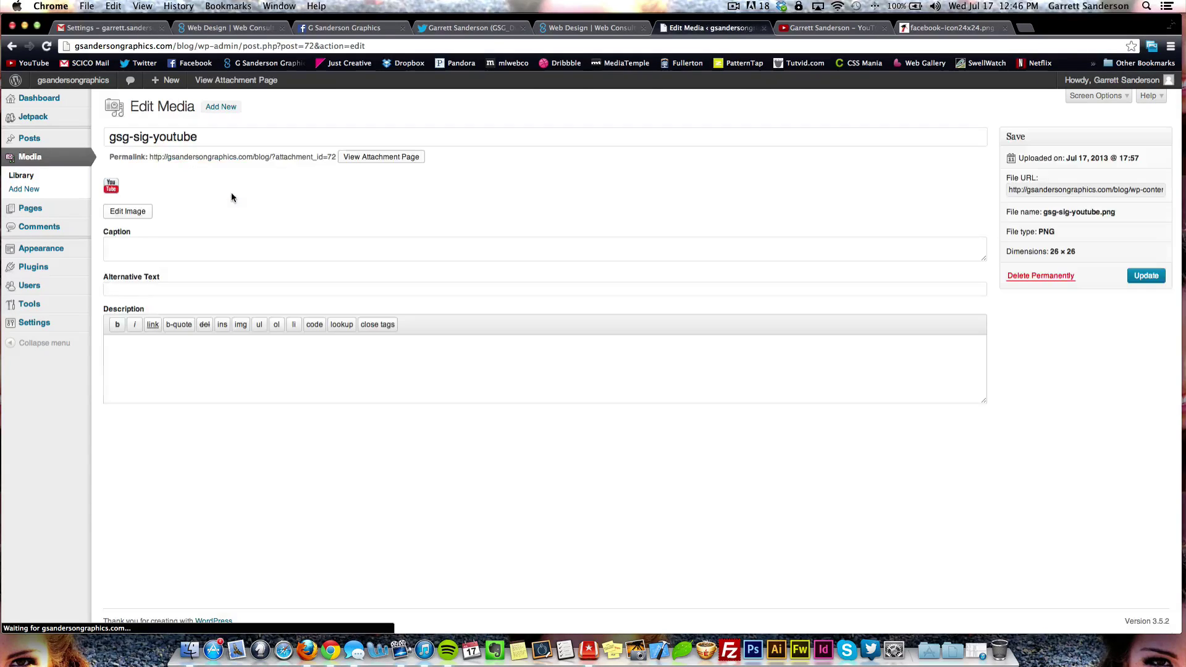
pyautogui.click(1090, 190)
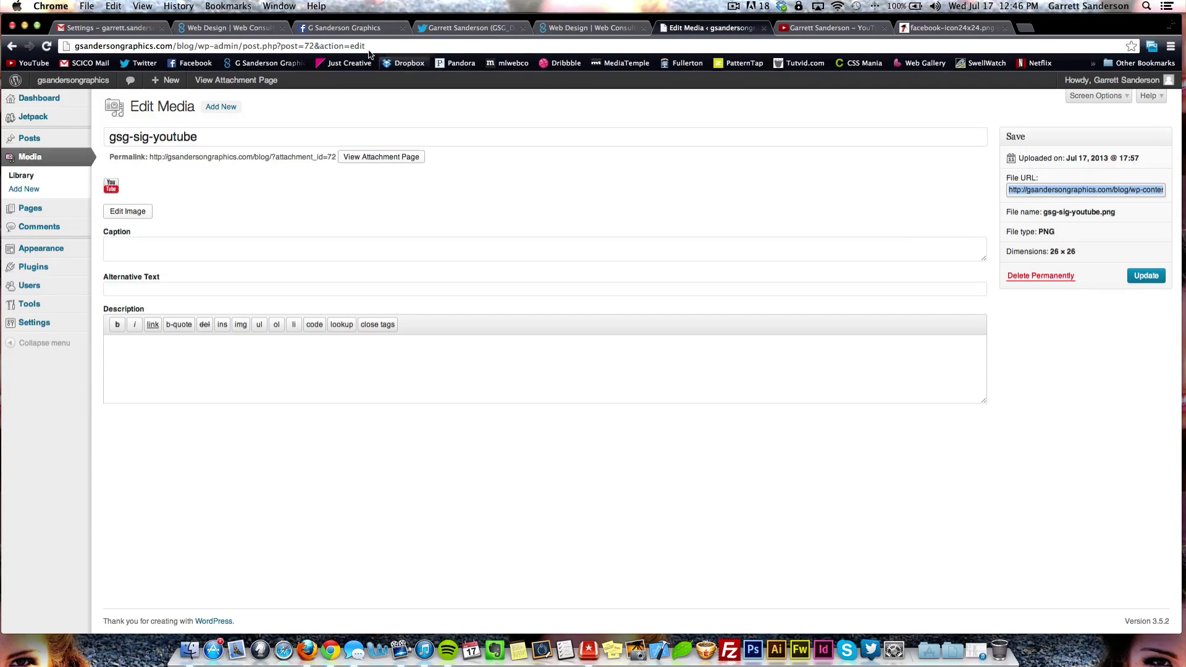
pyautogui.click(120, 30)
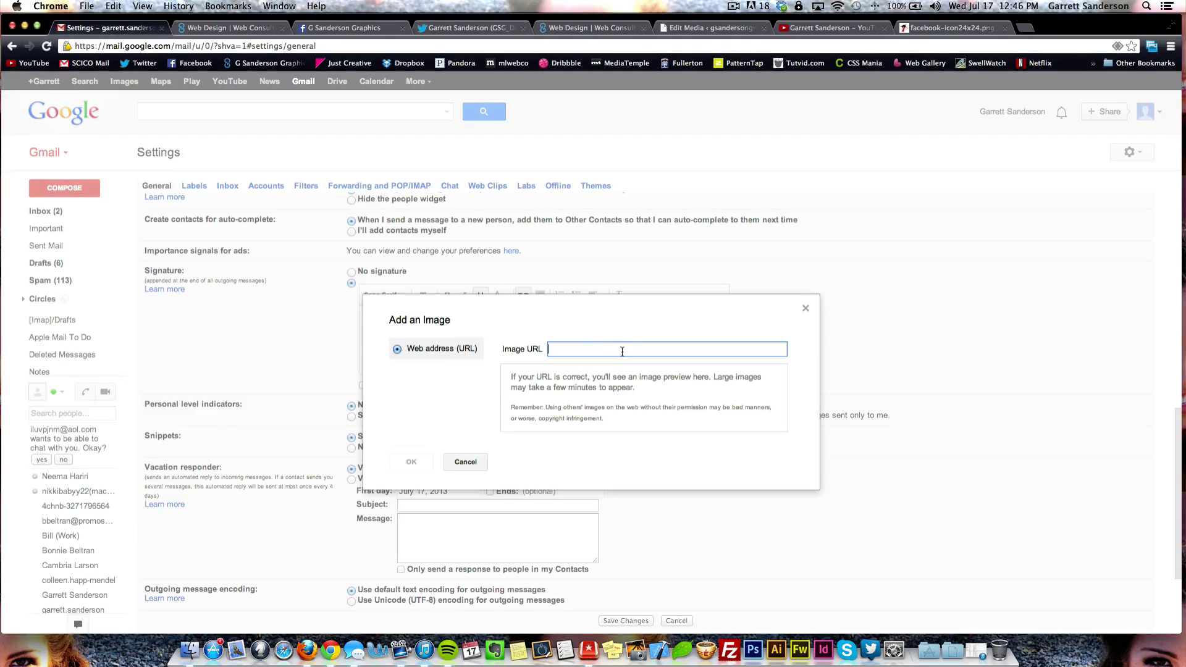
pyautogui.press('cmd+v')
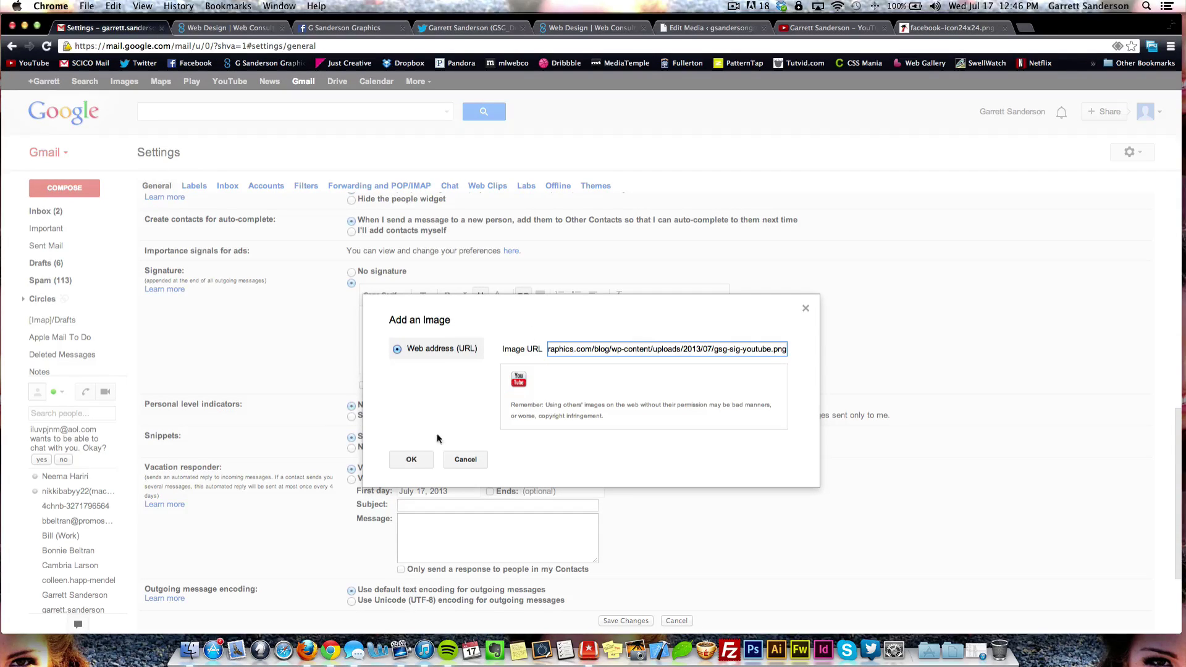
pyautogui.click(413, 460)
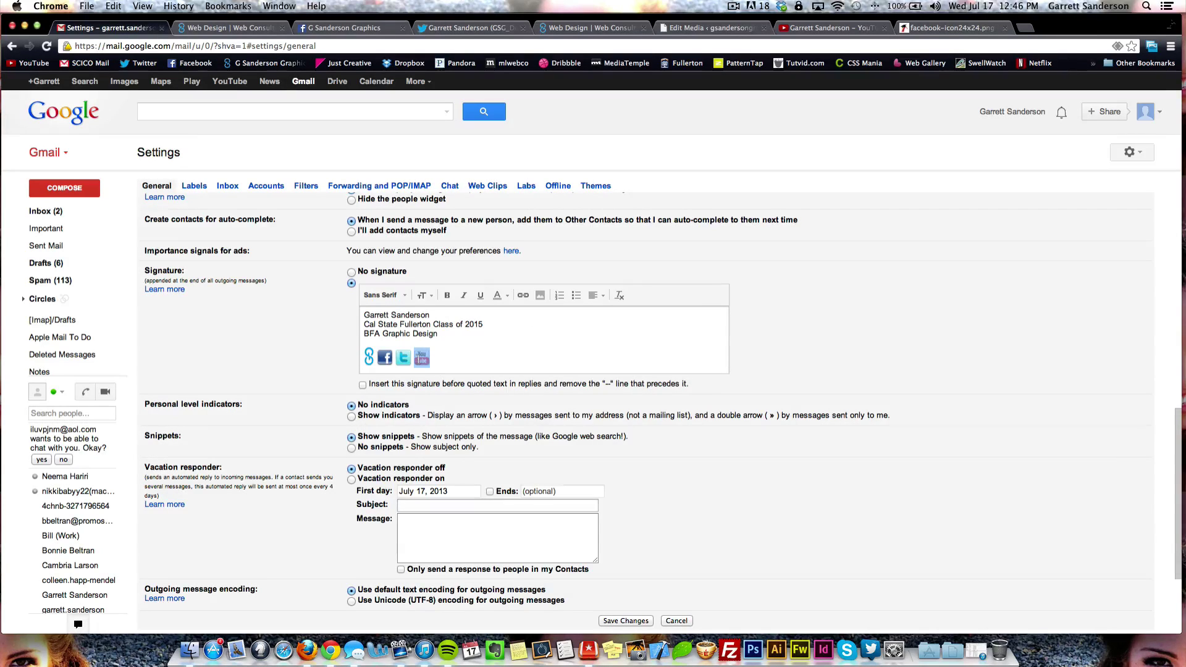
pyautogui.click(422, 358)
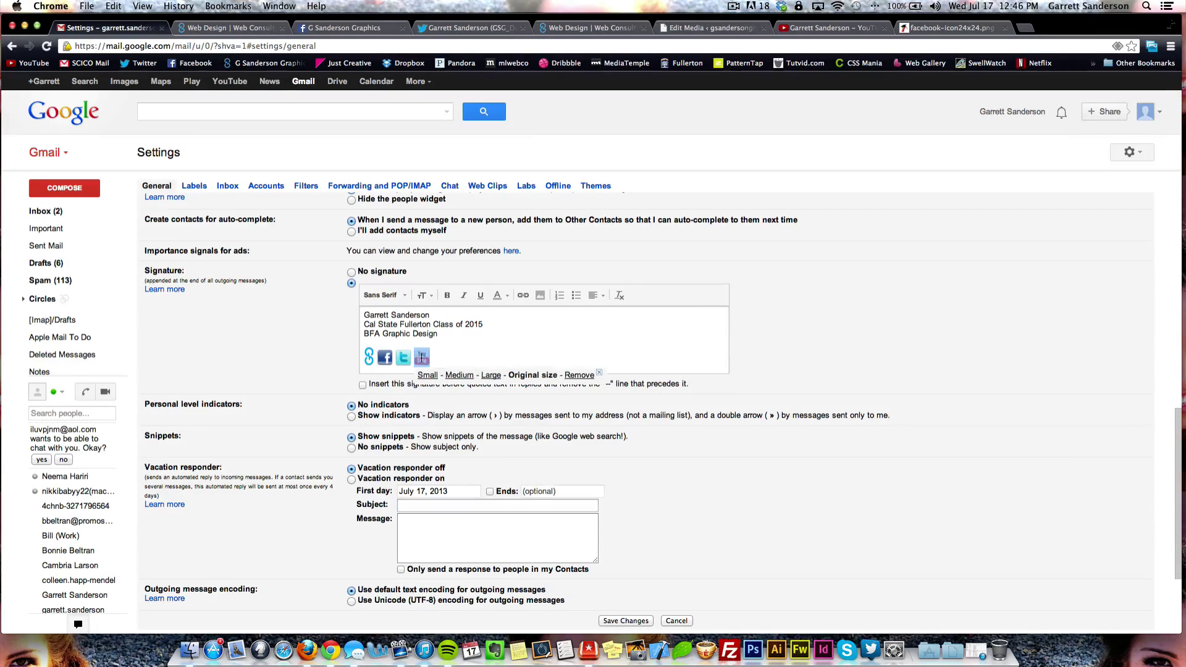
# - Link the YouTube icon to the YouTube channel URL and dismiss the link preview
pyautogui.click(521, 296)
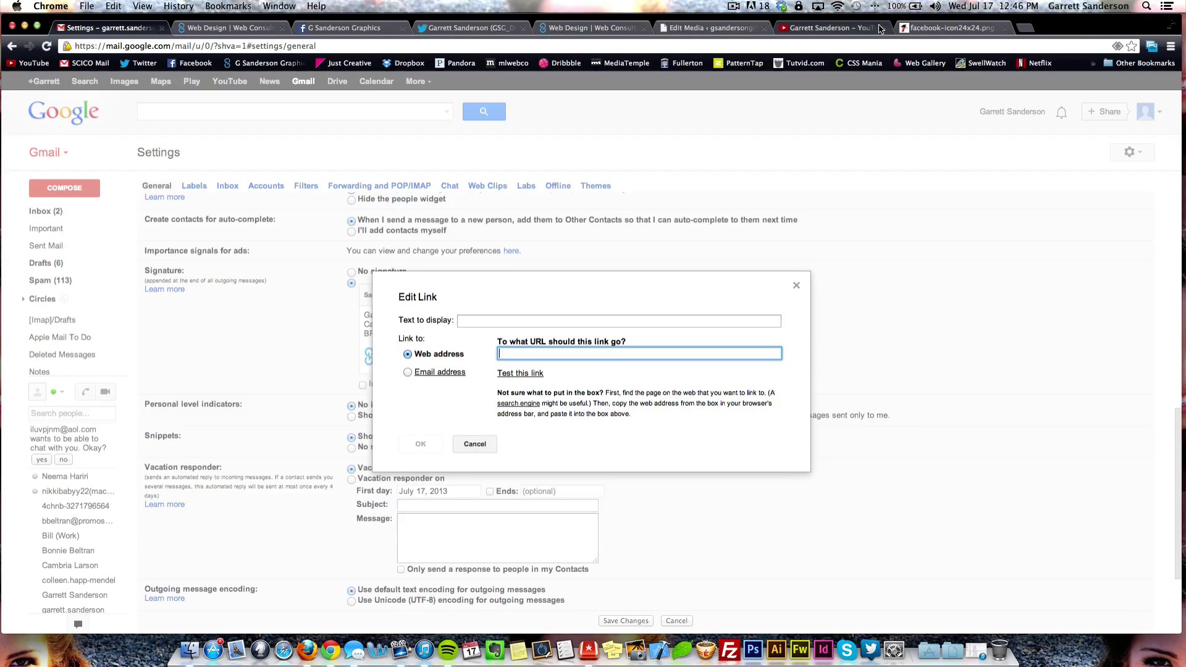
pyautogui.click(830, 28)
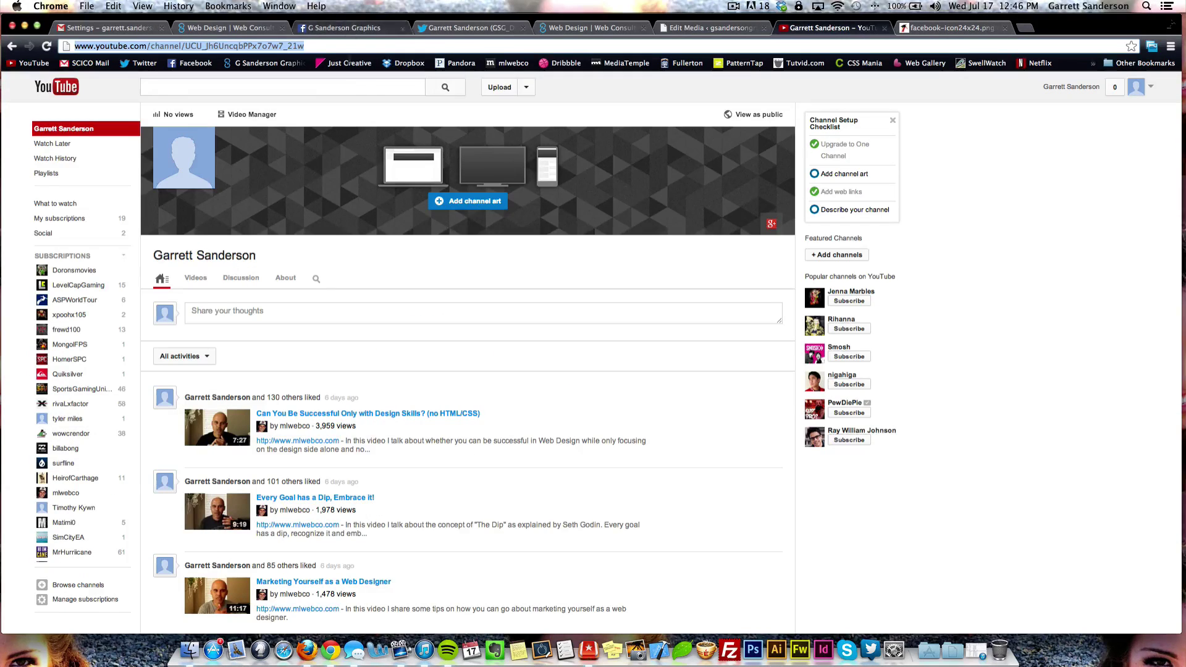
pyautogui.click(124, 27)
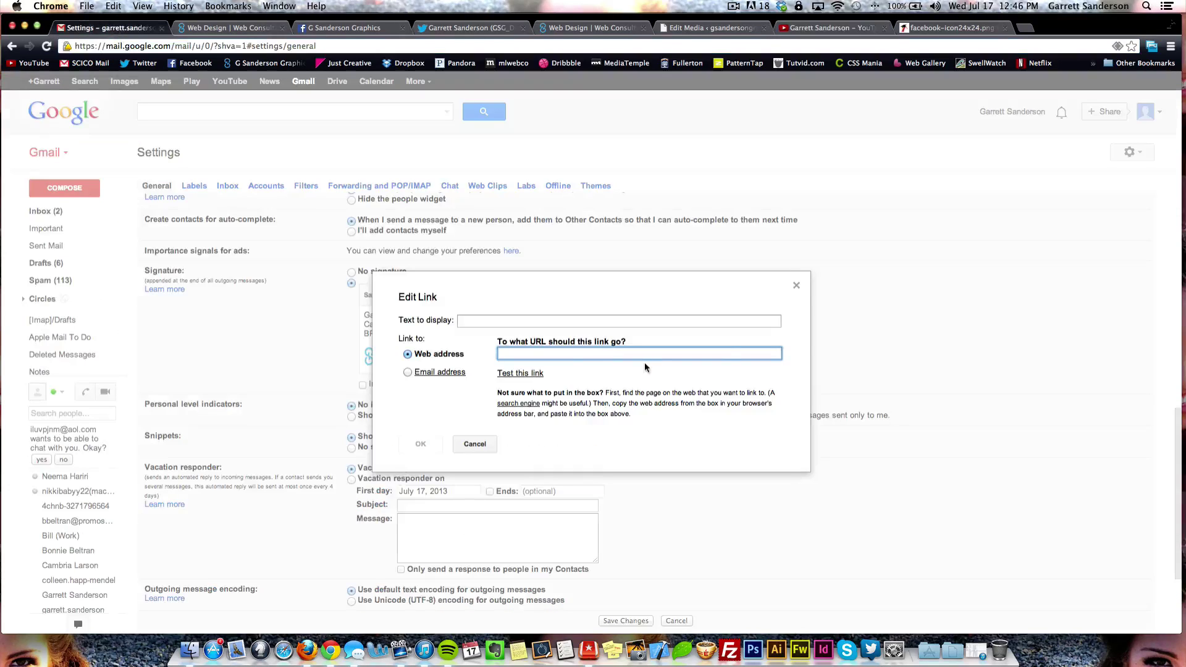
pyautogui.write('http://www.youtube.com/channel/UCU_Jh6UncqbPPx7o7w7_21w')
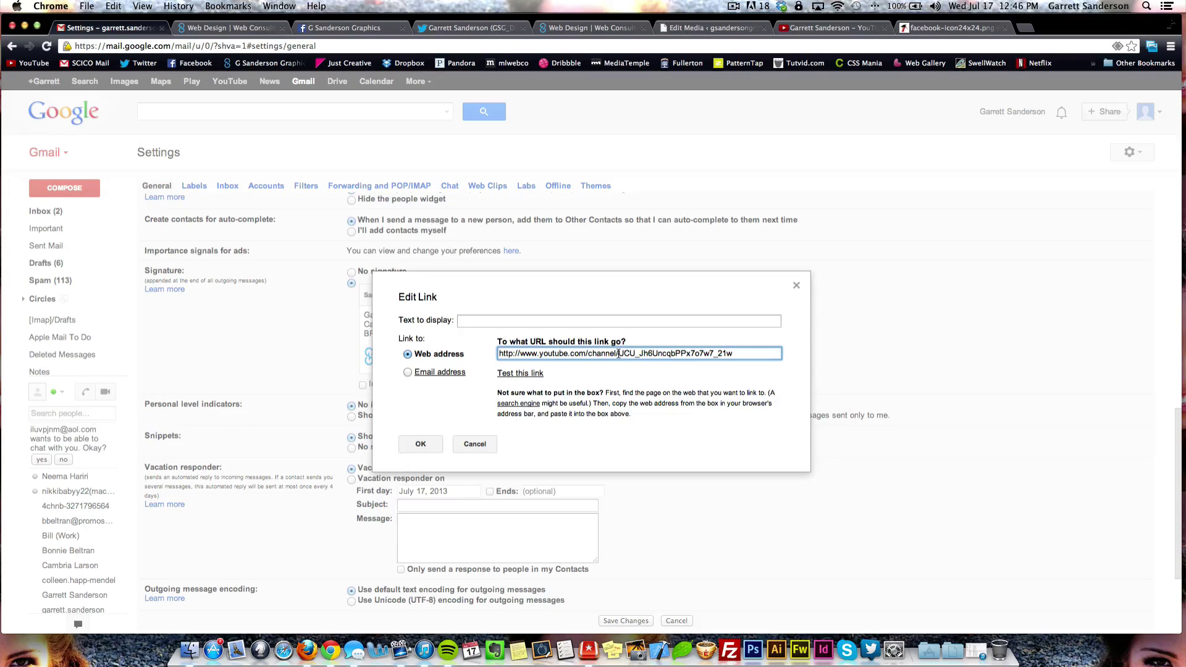
pyautogui.click(421, 444)
pyautogui.click(446, 354)
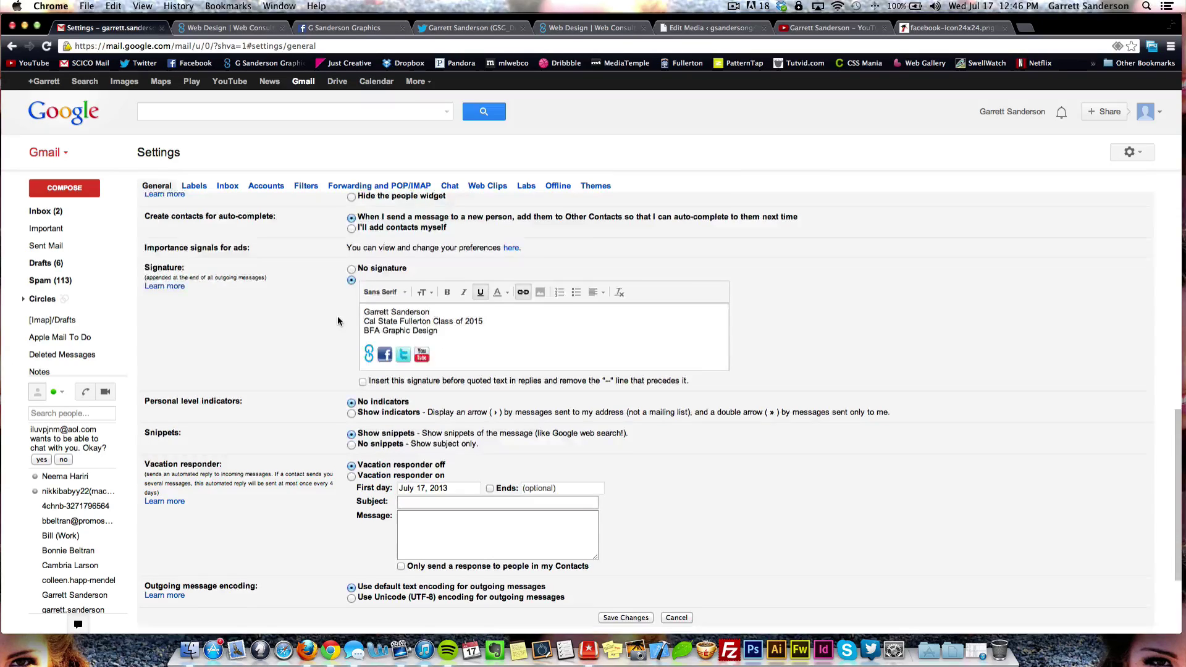
pyautogui.scroll(-3, 628, 467)
# - Save the signature, then send yourself a test email with subject TEST and body Hello!
pyautogui.click(639, 483)
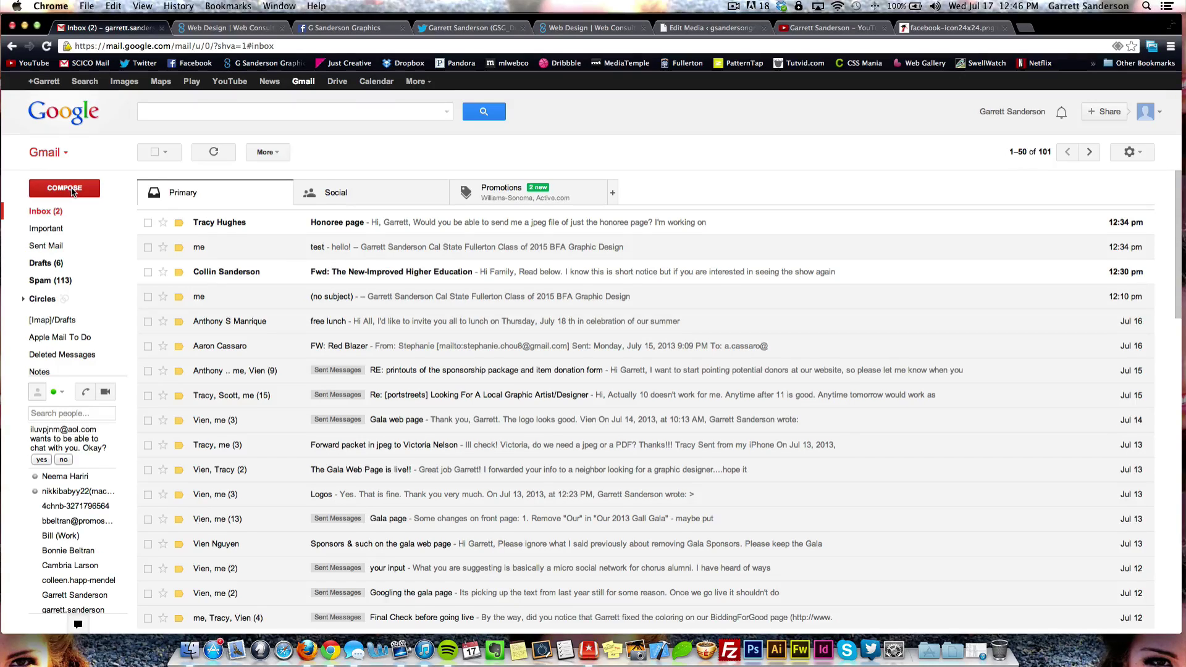
pyautogui.click(73, 191)
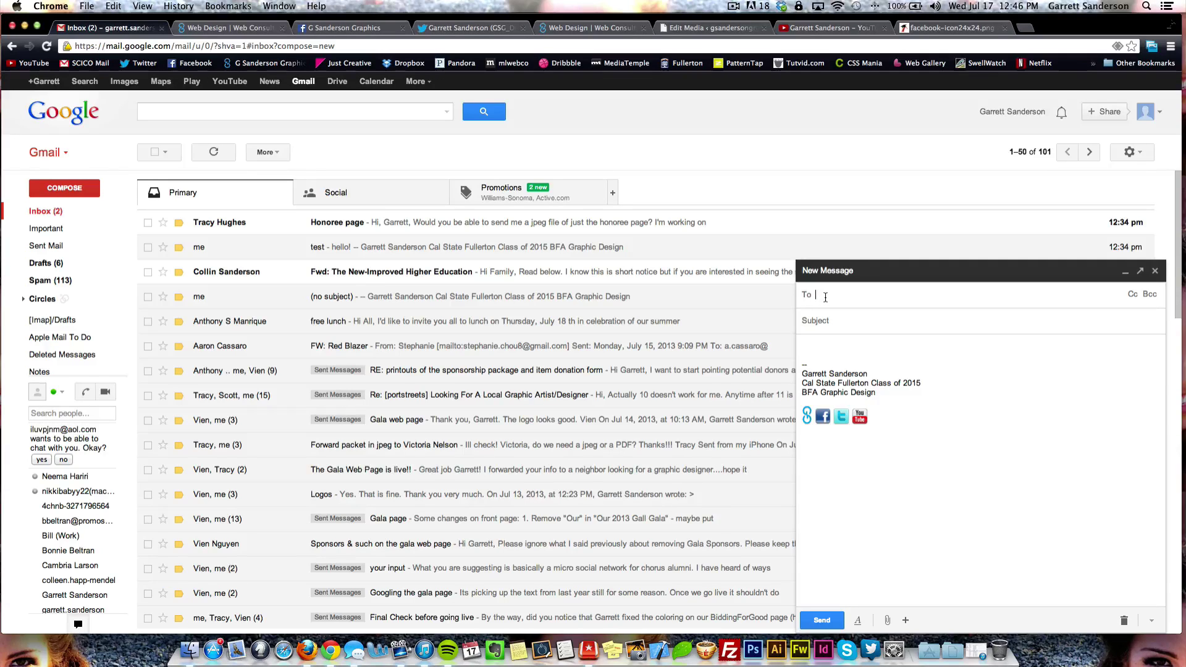
pyautogui.write('g')
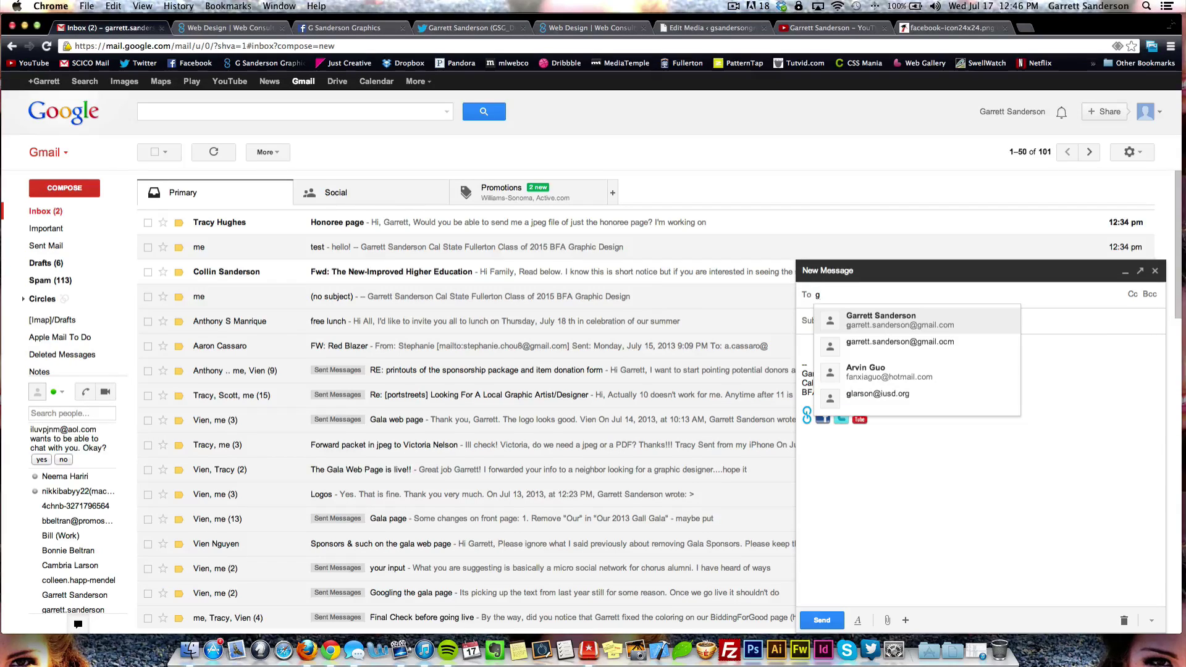
pyautogui.press('Return')
pyautogui.press('Tab')
pyautogui.write('TEST')
pyautogui.press('Tab')
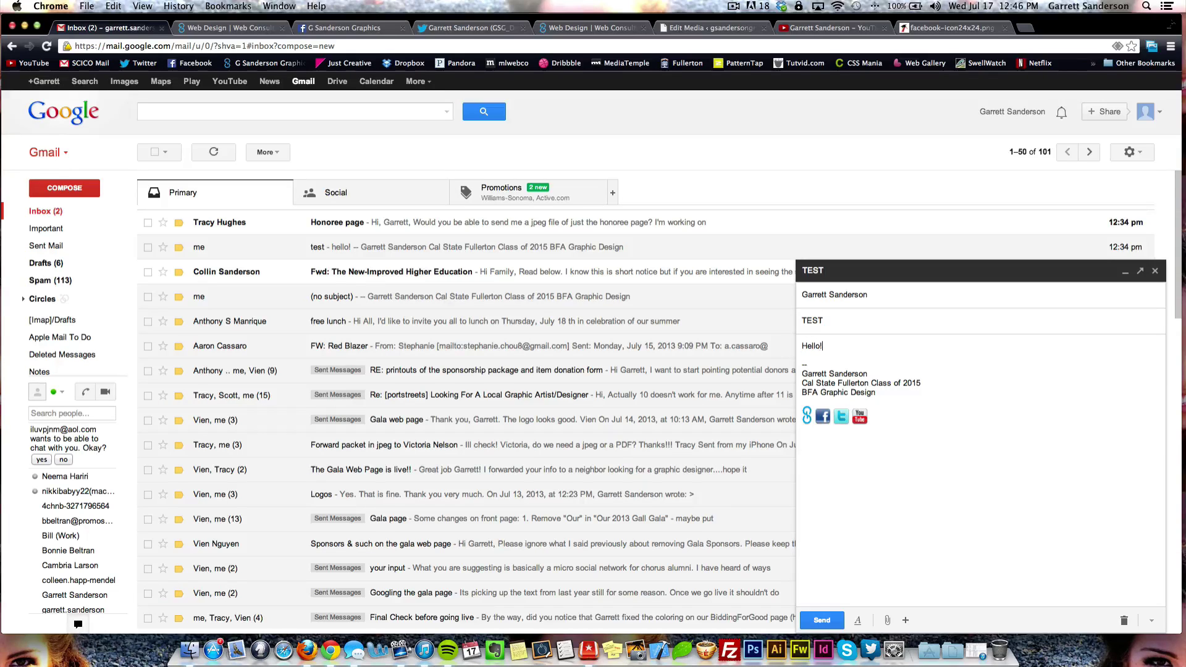
pyautogui.click(824, 620)
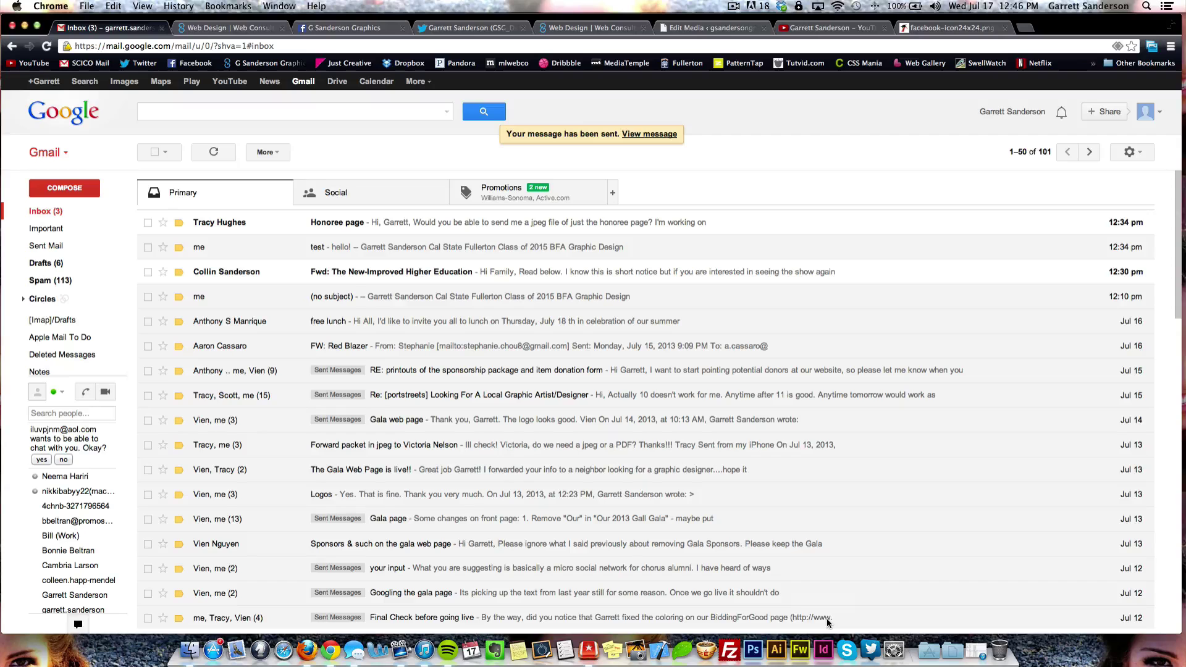
# - Open the received TEST email and expand its trimmed signature to reveal the four icons
pyautogui.click(61, 210)
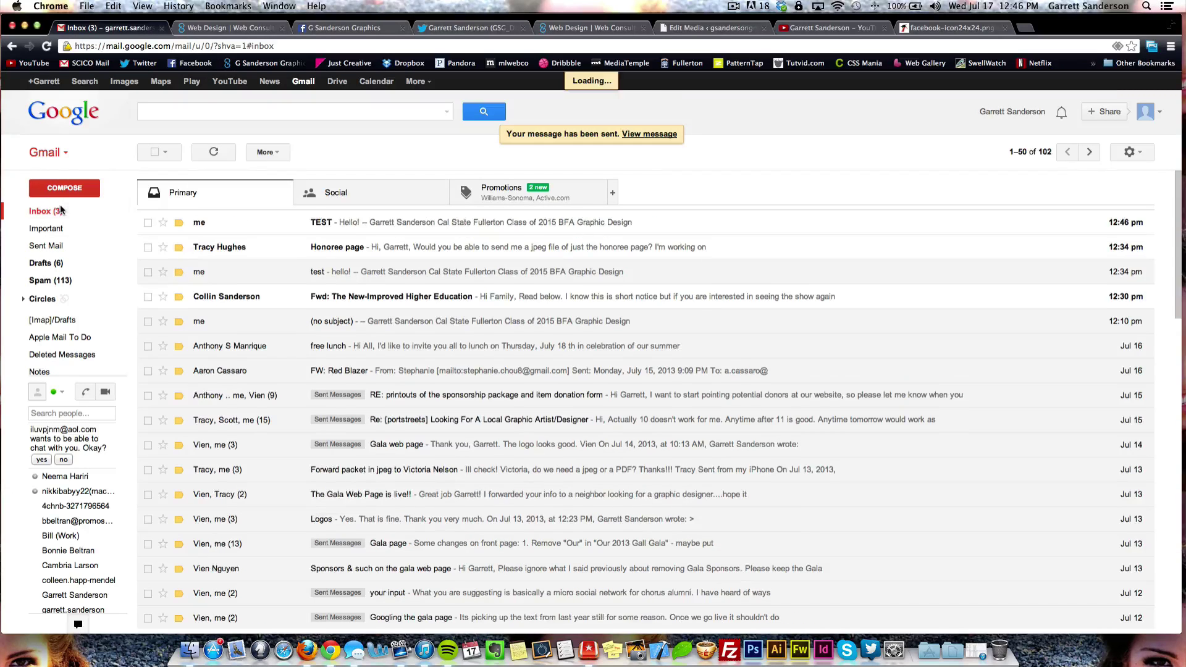
pyautogui.click(259, 221)
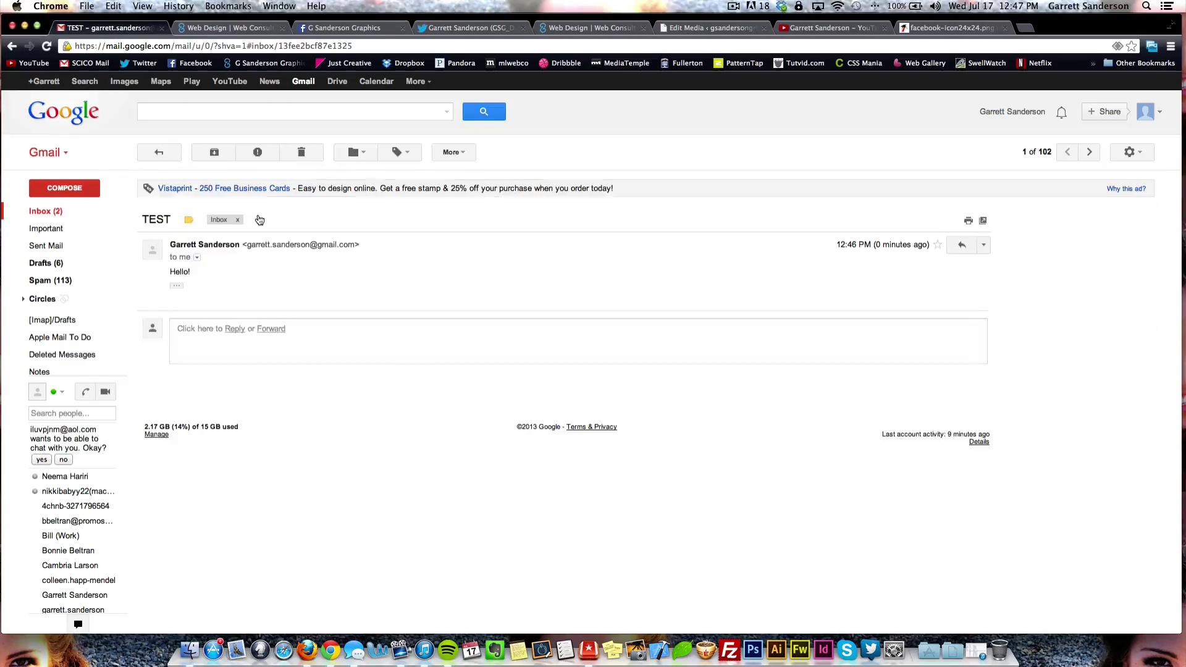
pyautogui.click(176, 285)
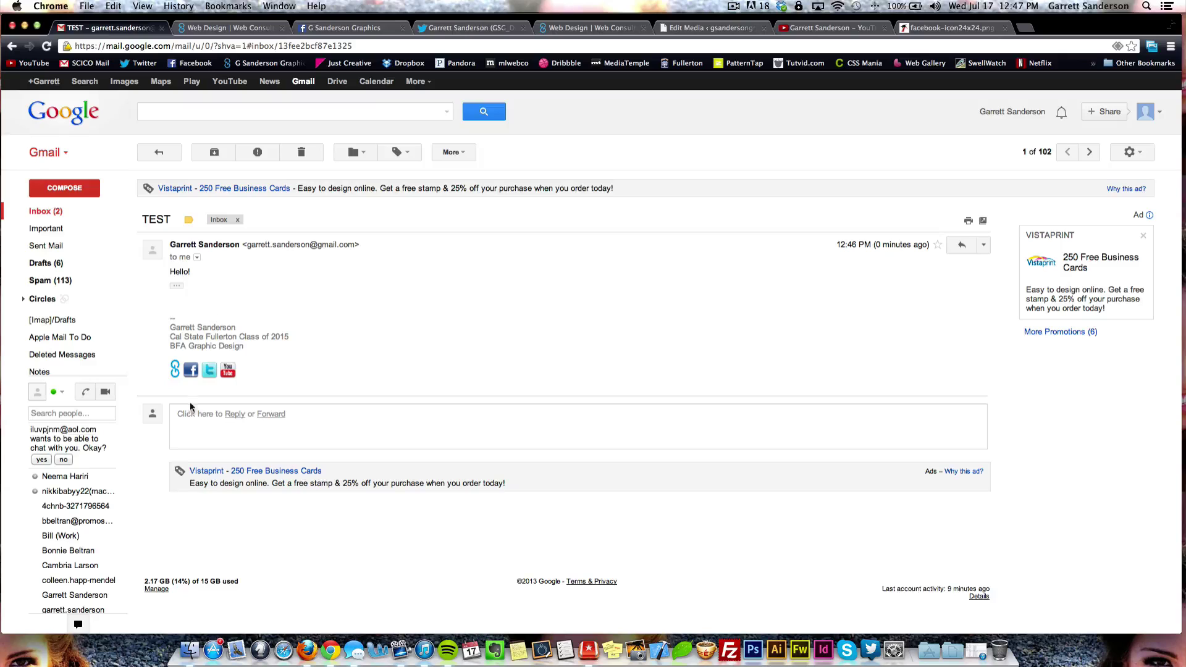
# - Check that the Facebook icon opens the Facebook page and the web icon opens the G Sanderson Graphics homepage
pyautogui.click(192, 371)
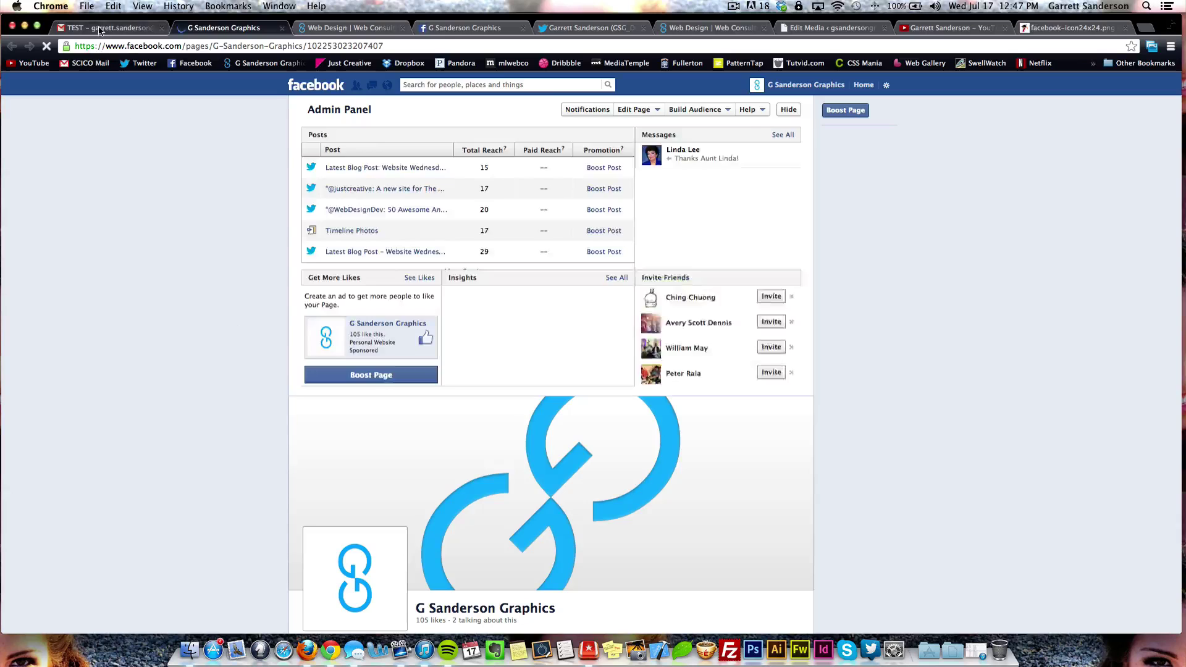
pyautogui.hotkey('ctrl', 'shift', 'Tab')
pyautogui.click(176, 369)
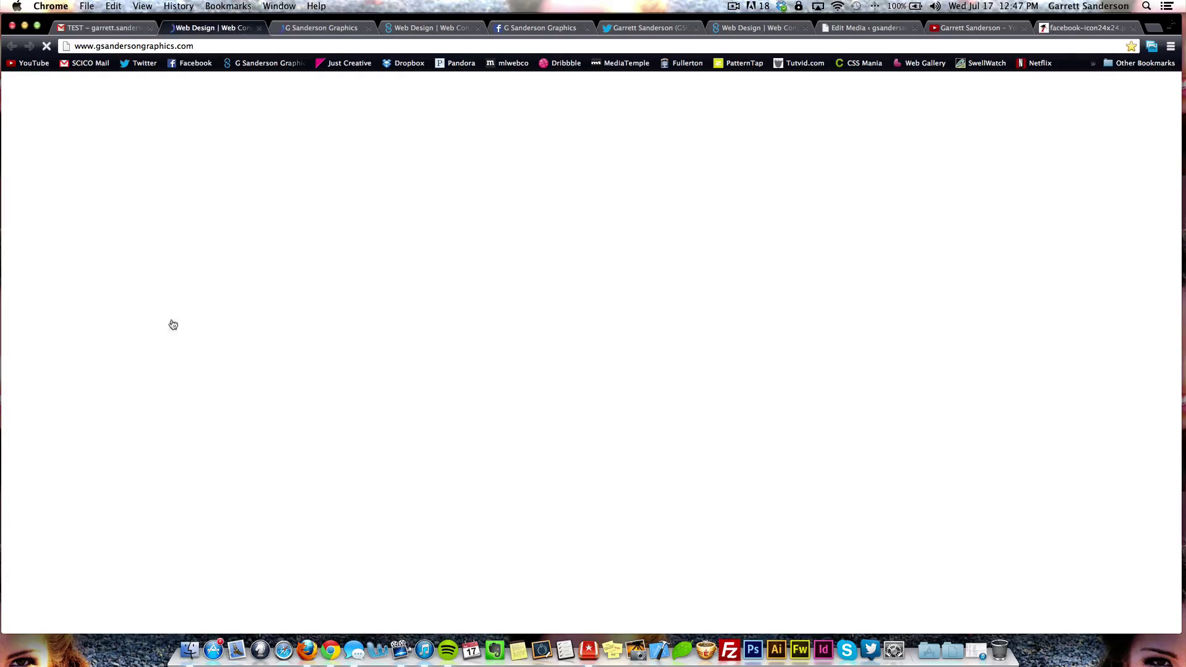
pyautogui.scroll(-3, 260, 341)
pyautogui.scroll(2, 260, 341)
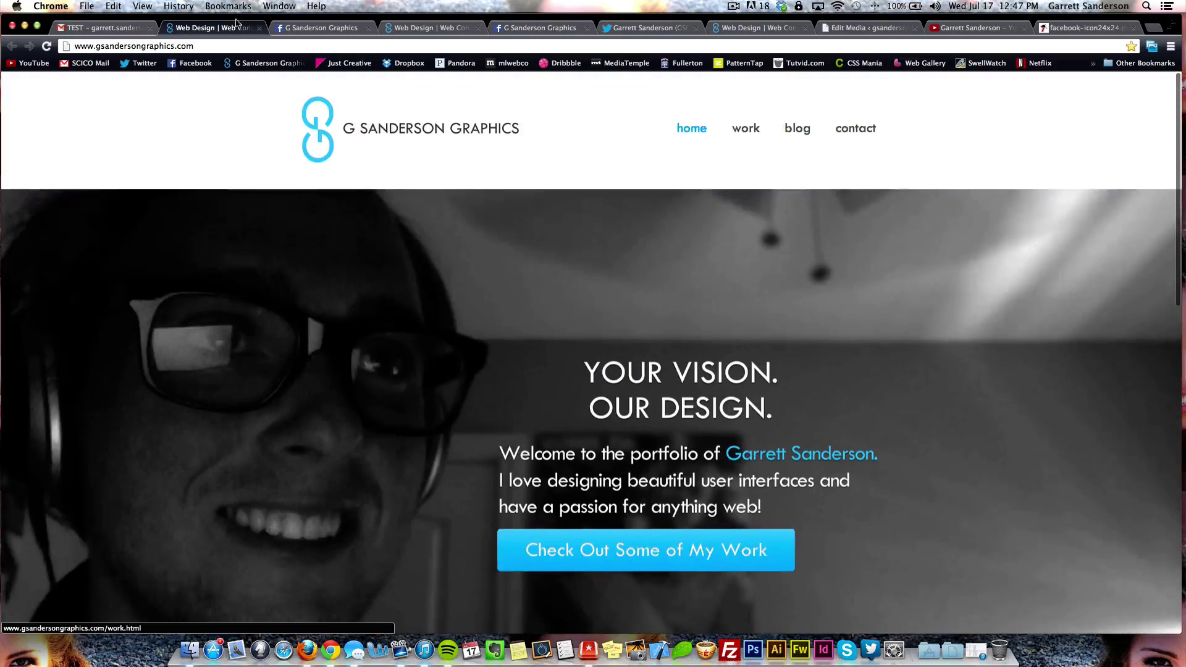